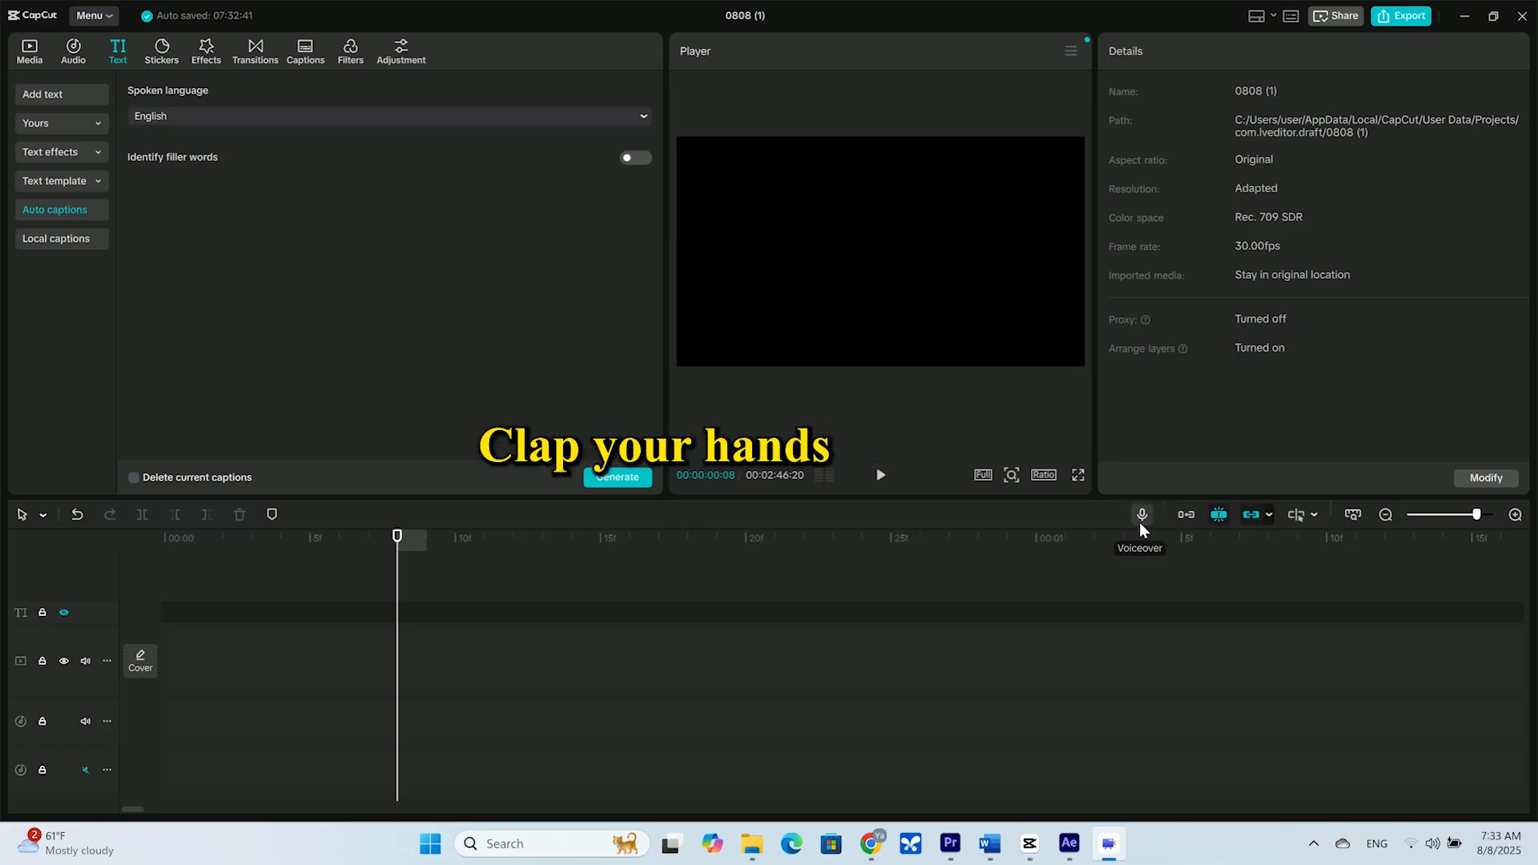
# Record a voiceover about 17 seconds long, close the Voiceover recorder, and play the recording back.
pyautogui.click(1142, 514)
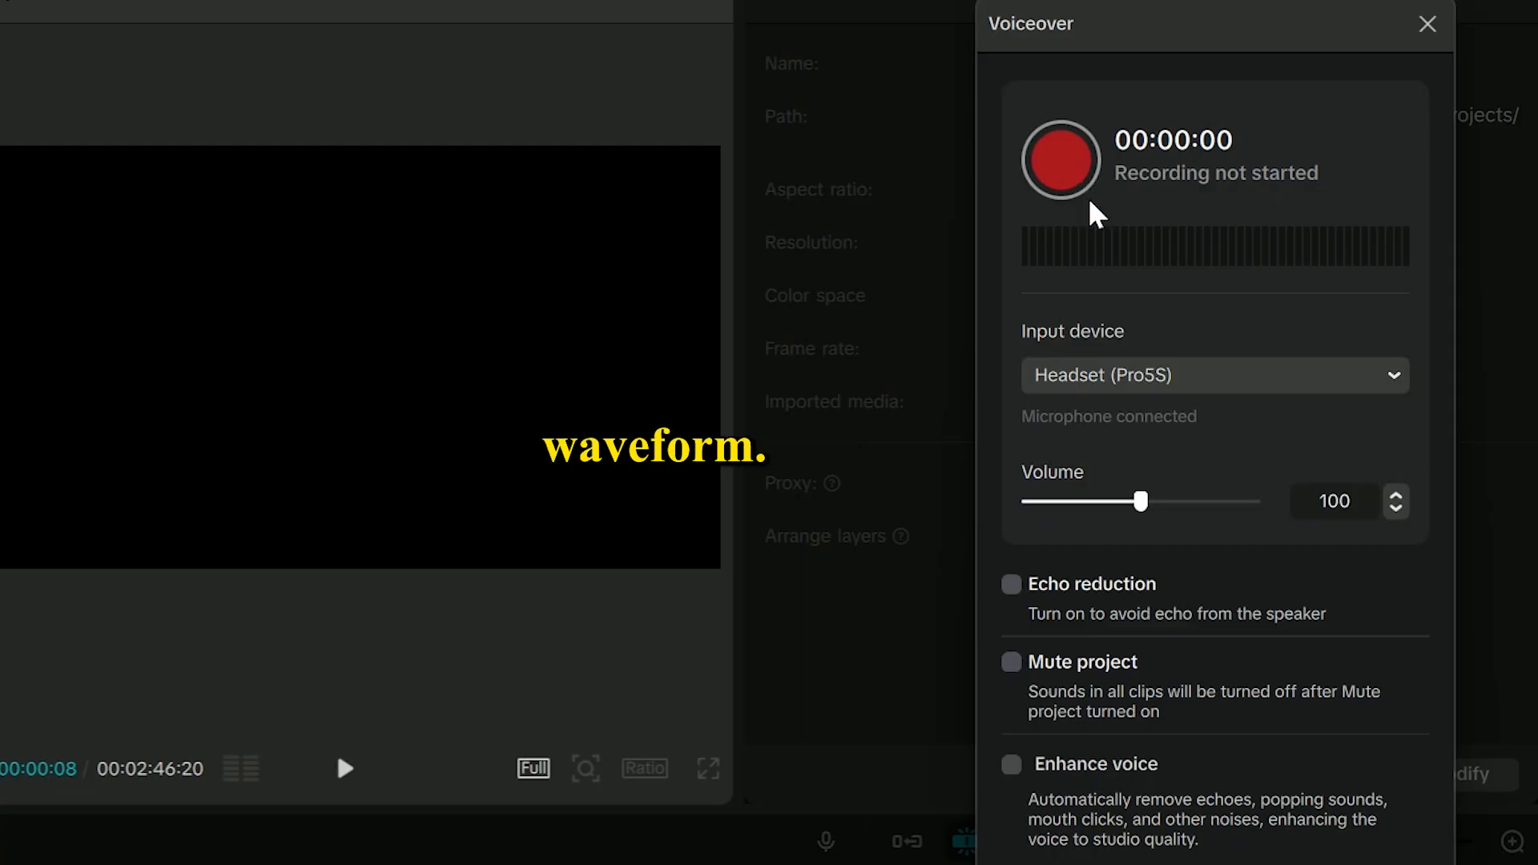
pyautogui.click(1013, 594)
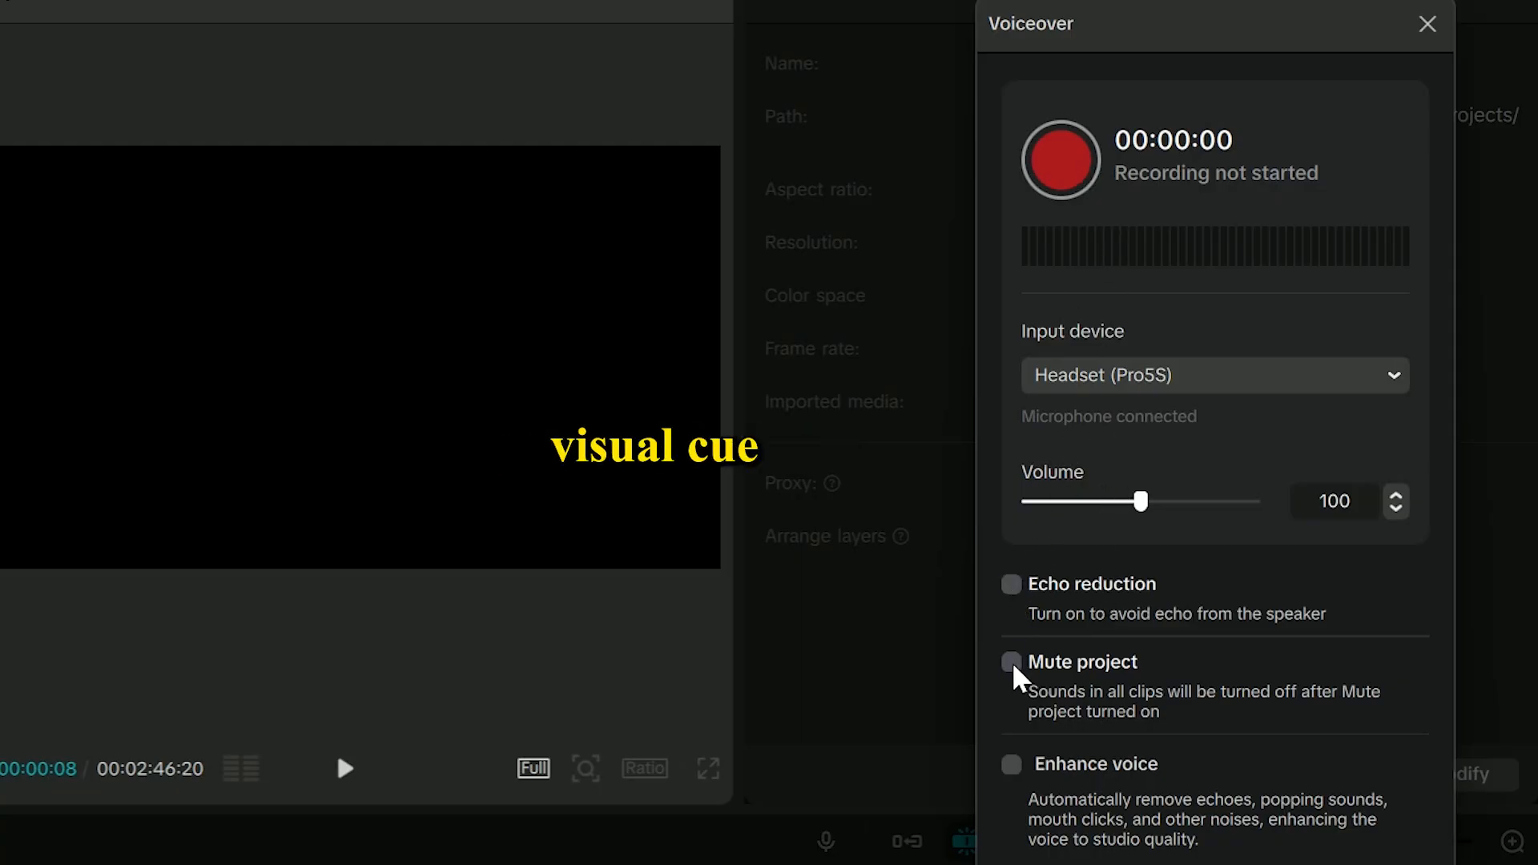
pyautogui.click(1011, 663)
pyautogui.click(1012, 766)
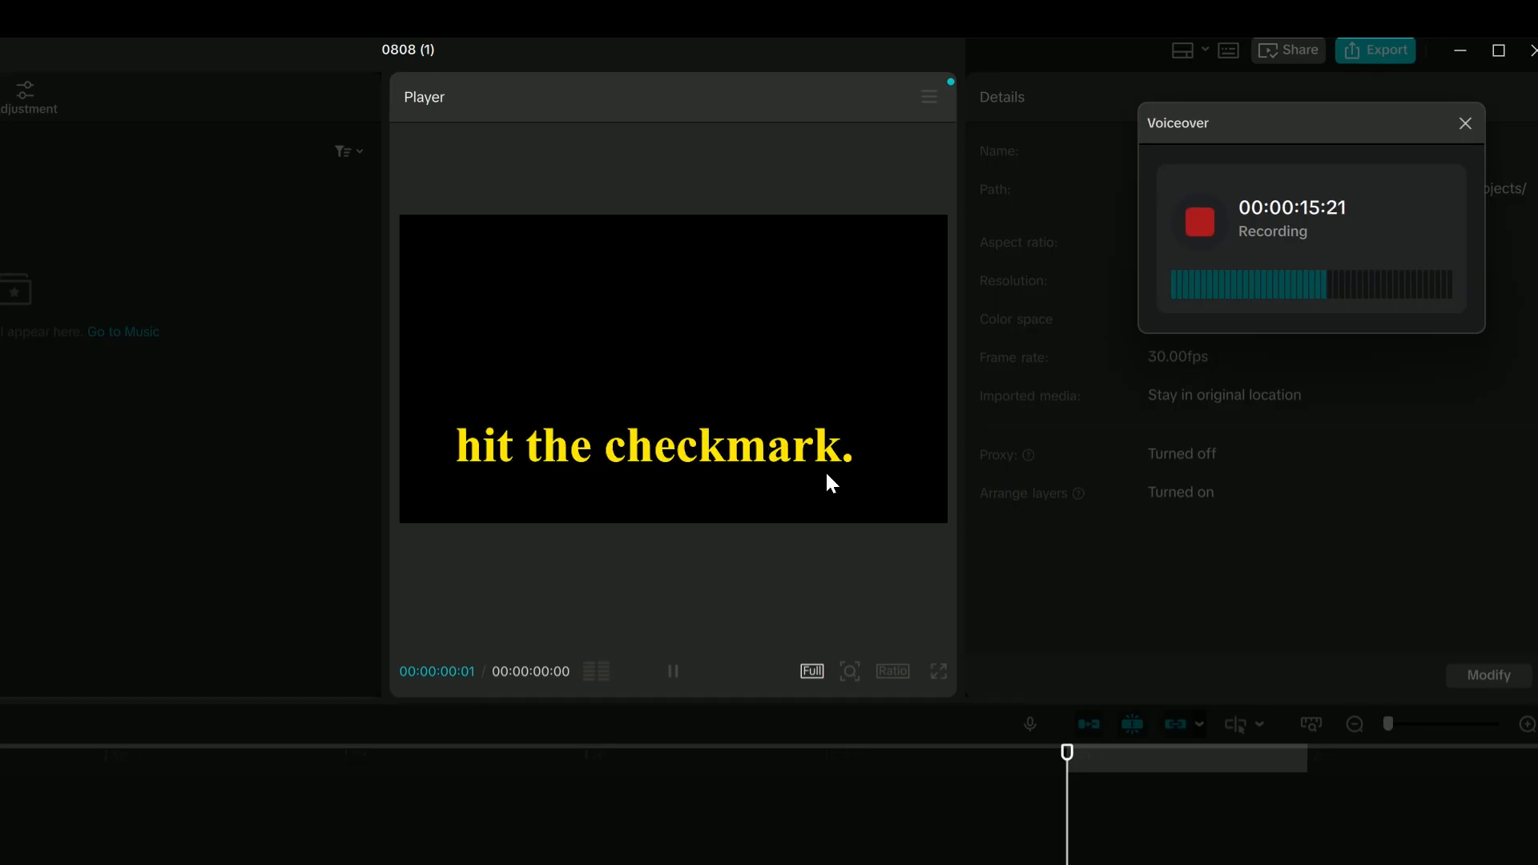
pyautogui.click(1200, 228)
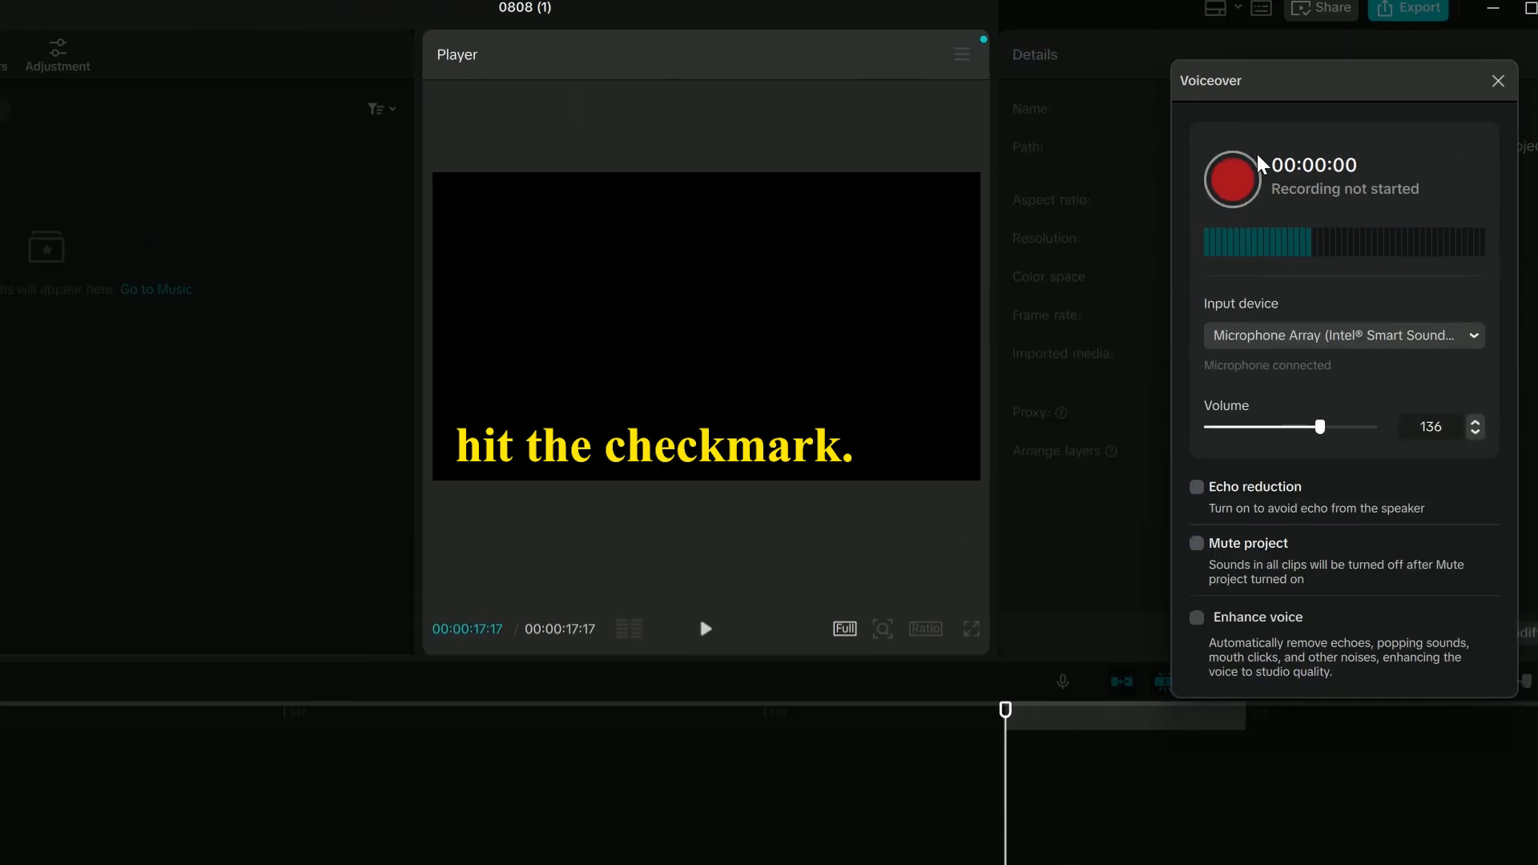
pyautogui.click(1497, 81)
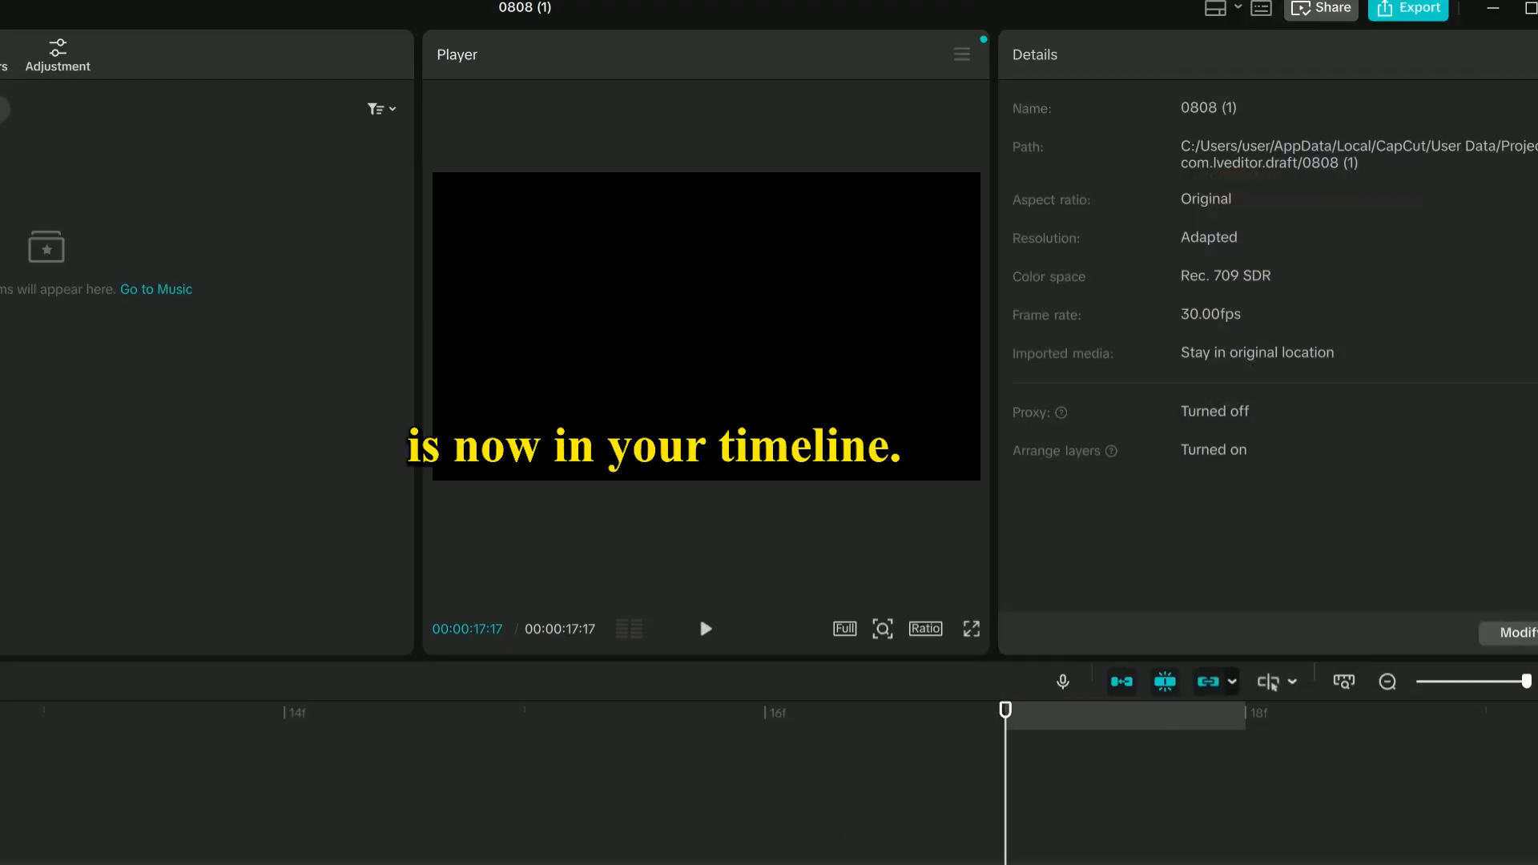
pyautogui.click(705, 628)
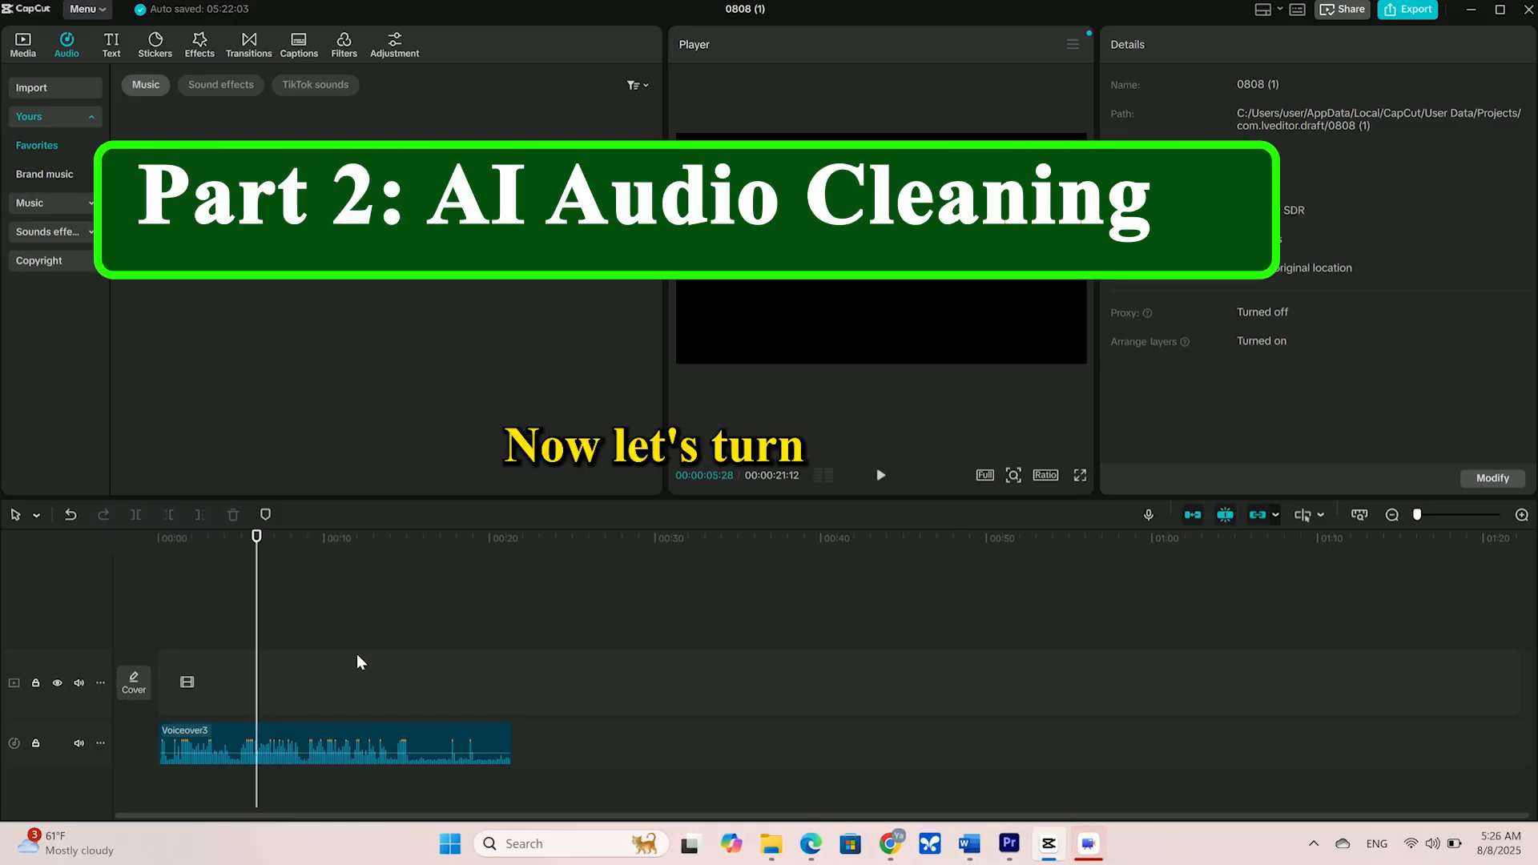
# Enable Reduce noise on the voiceover clip in the timeline.
pyautogui.moveTo(252, 600); pyautogui.dragTo(183, 602)
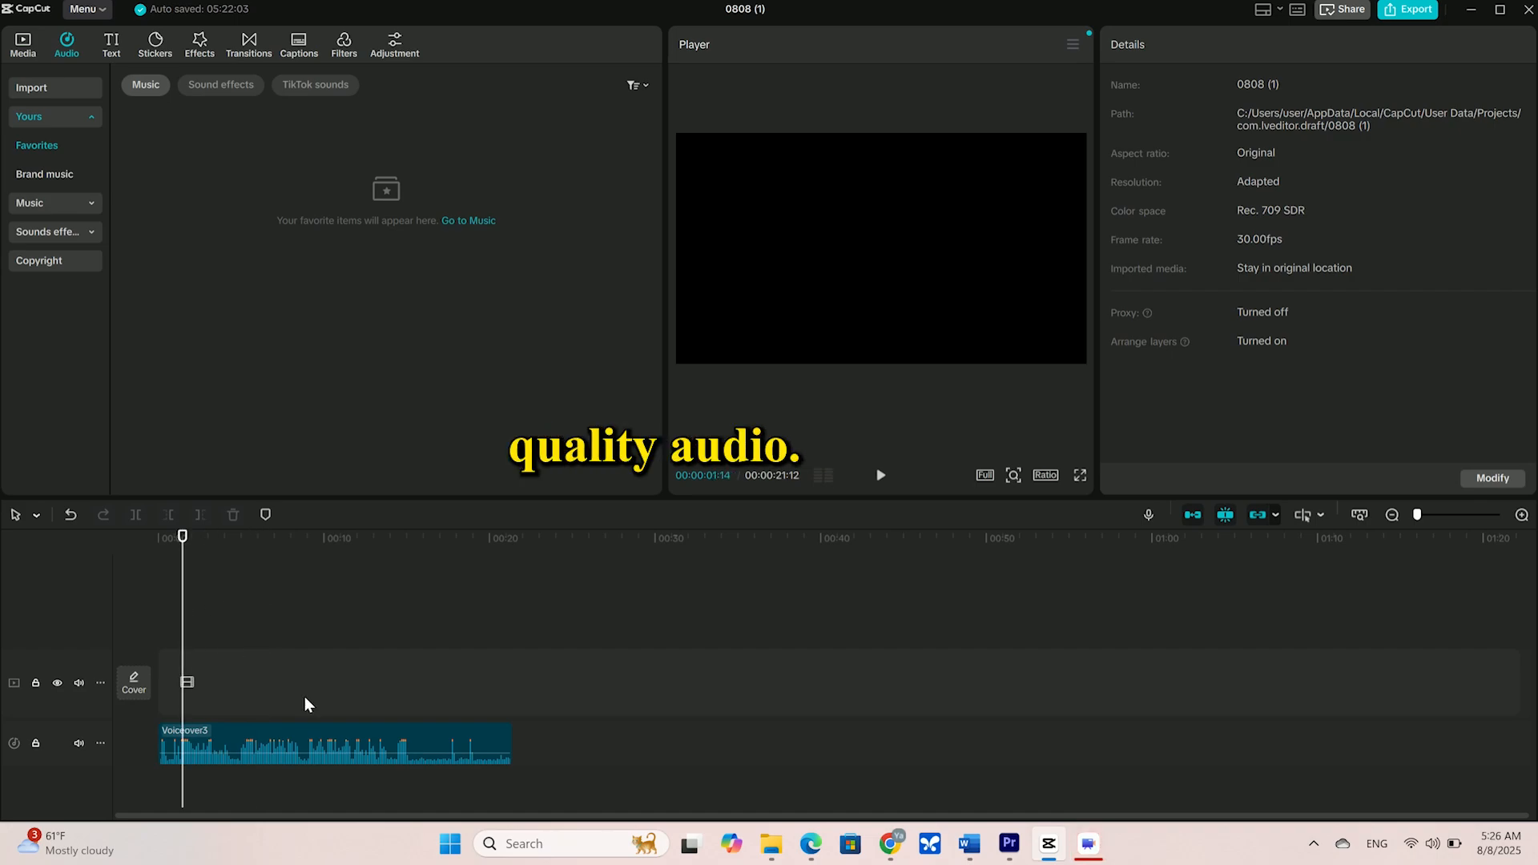
pyautogui.click(314, 741)
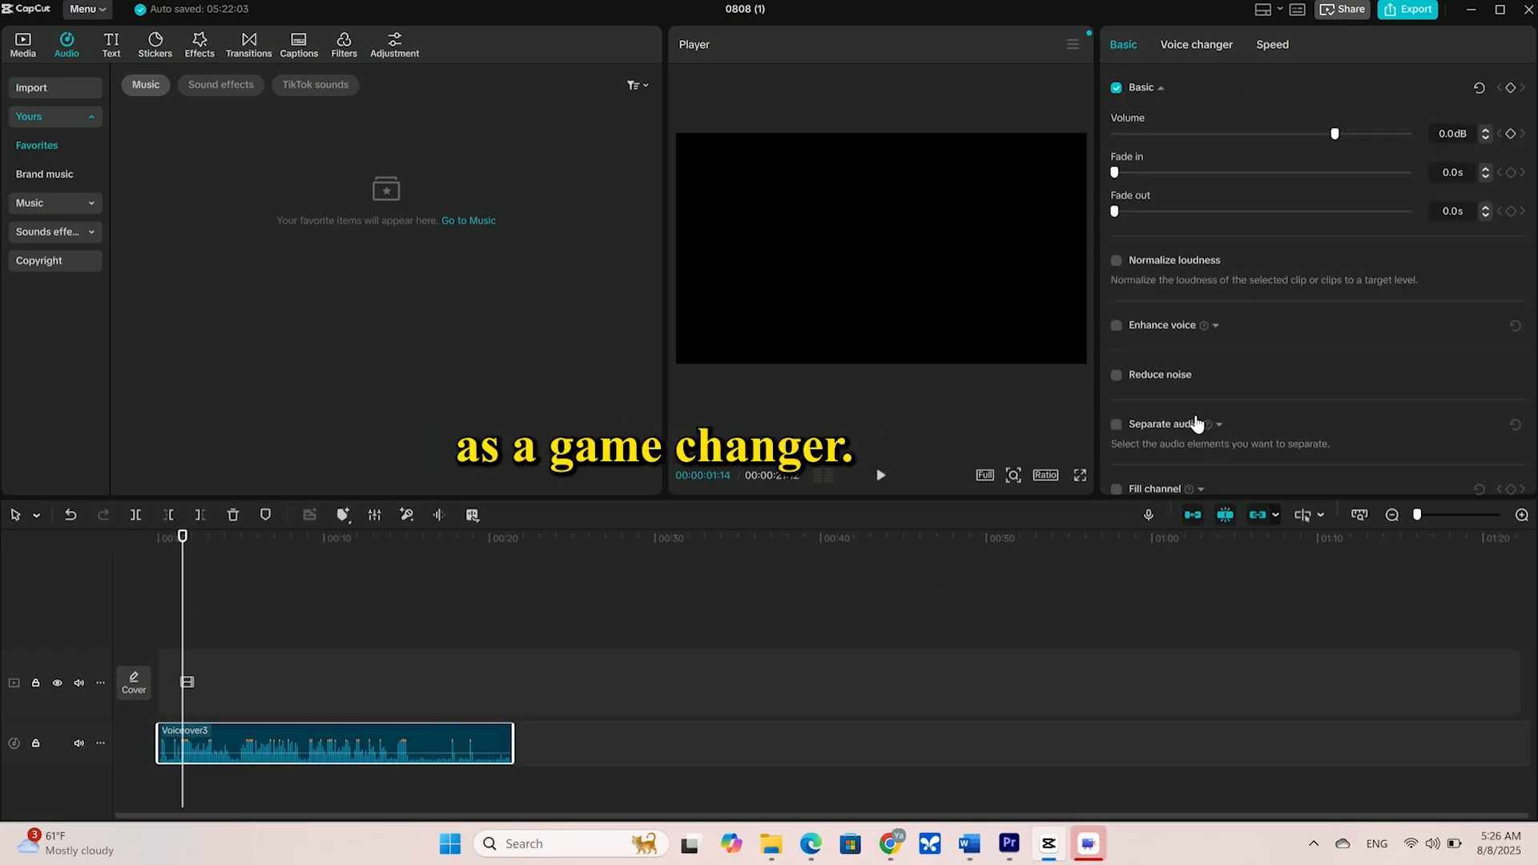
pyautogui.click(1116, 375)
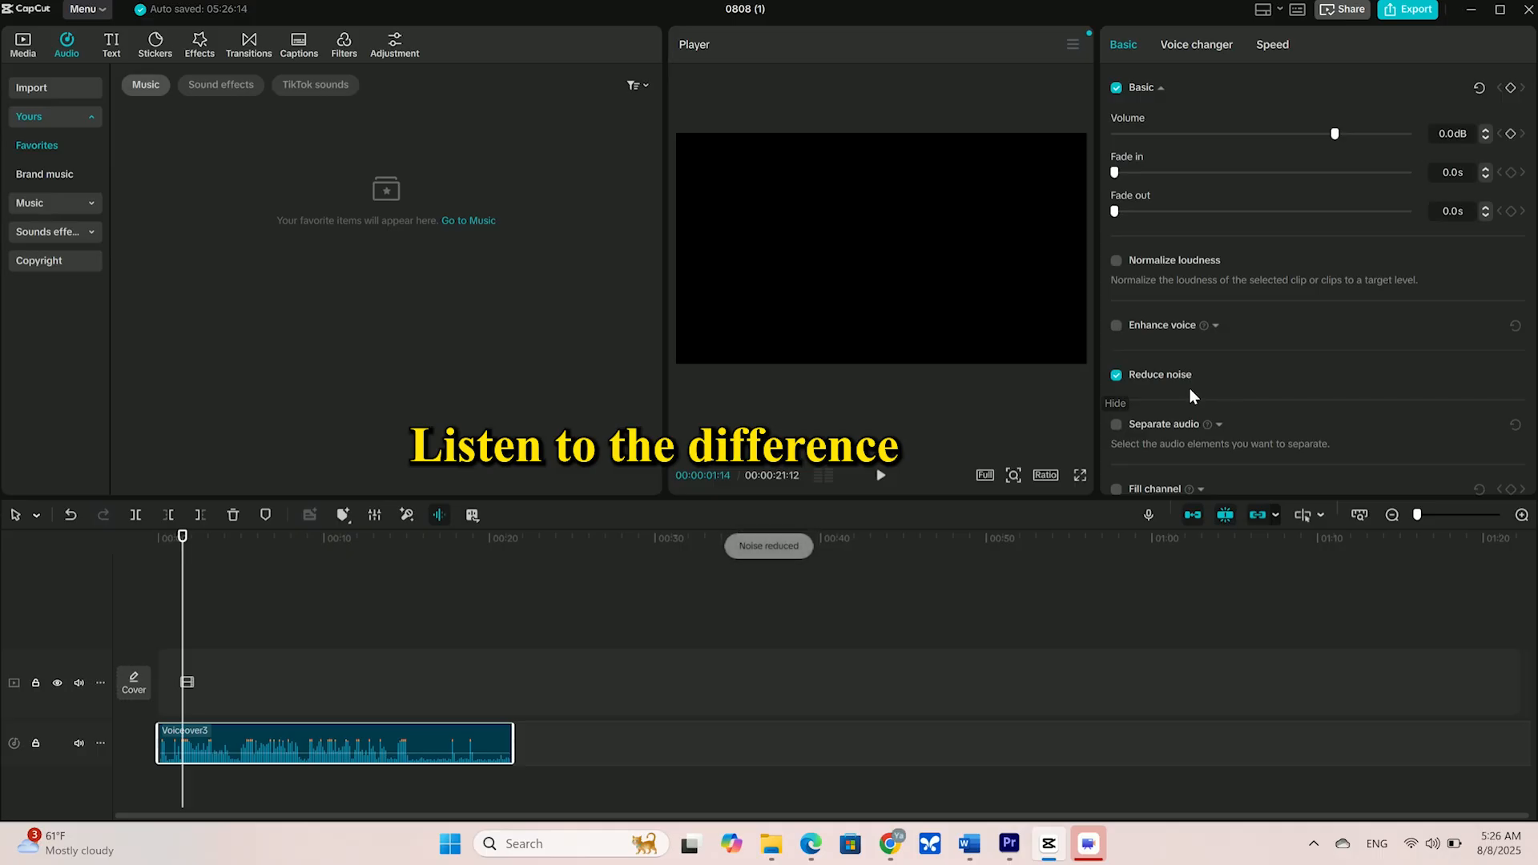
# Play the voiceover while switching Reduce noise off and on to compare the sound, leaving it enabled.
pyautogui.click(310, 622)
pyautogui.click(340, 759)
pyautogui.click(337, 737)
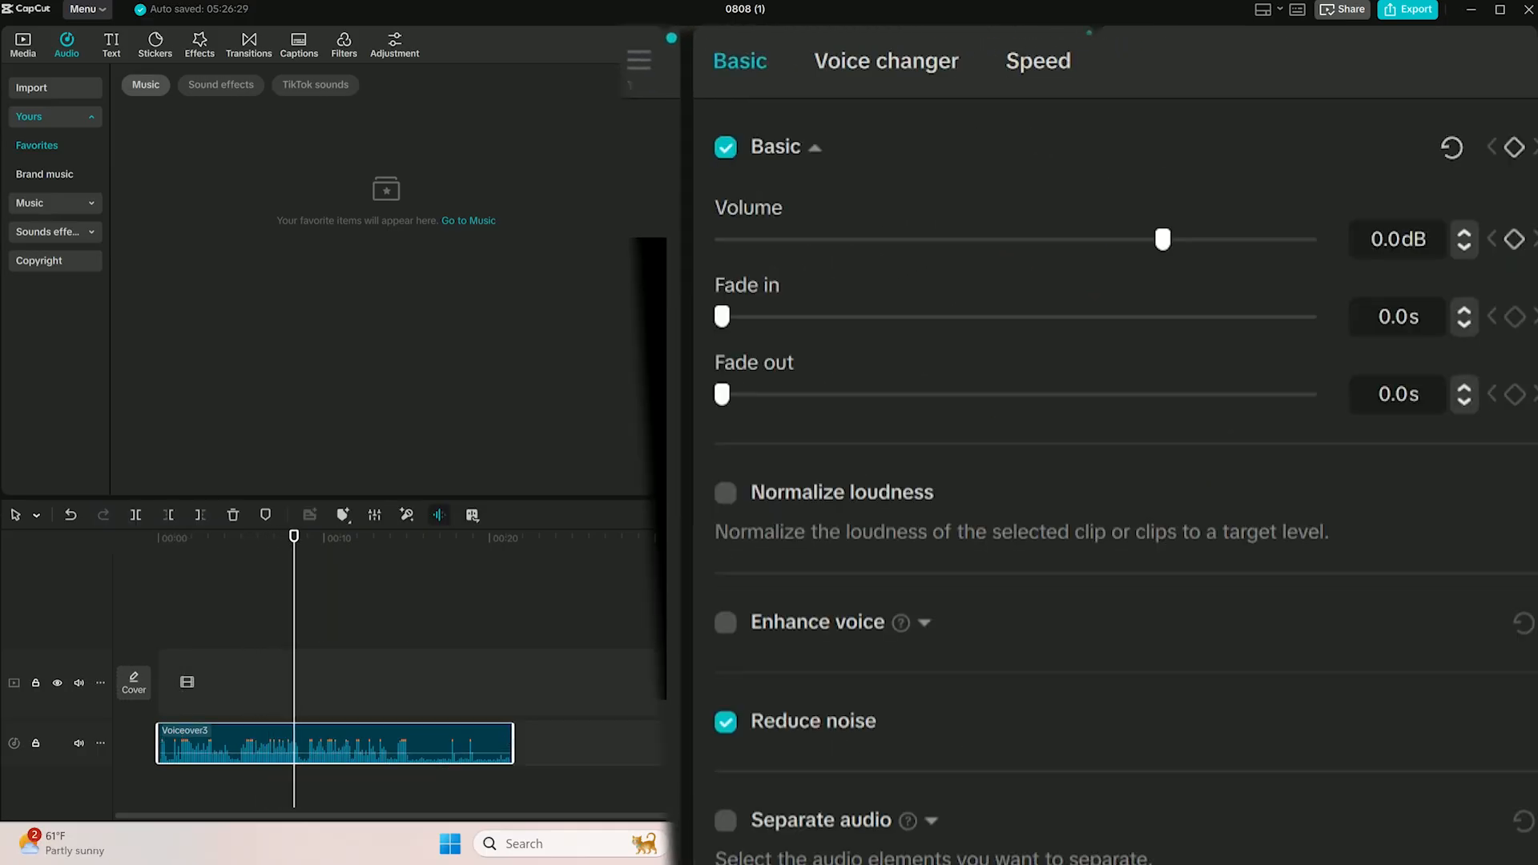
pyautogui.click(726, 722)
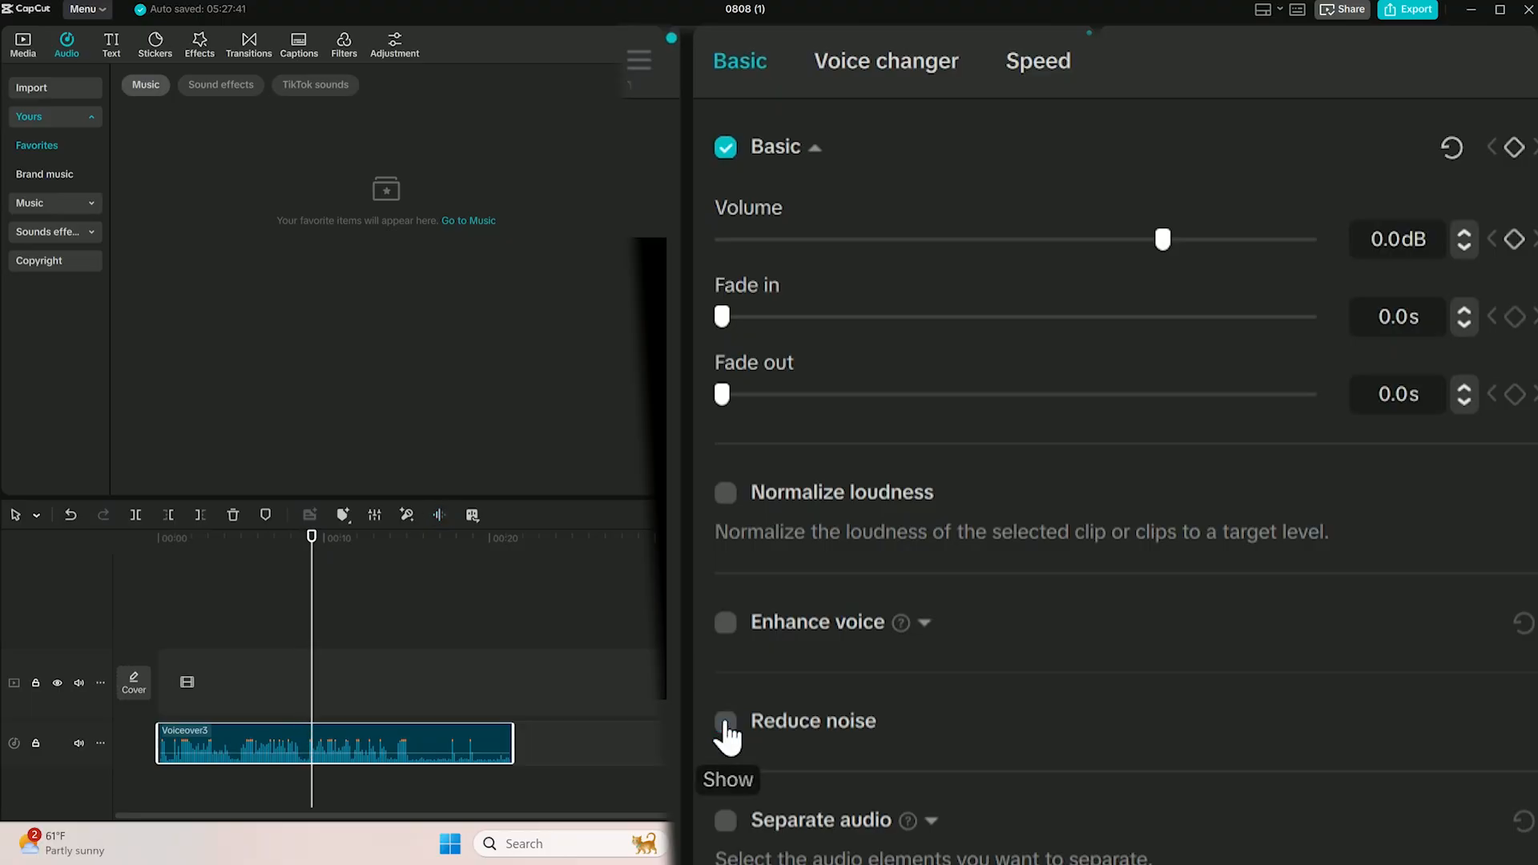
pyautogui.click(726, 723)
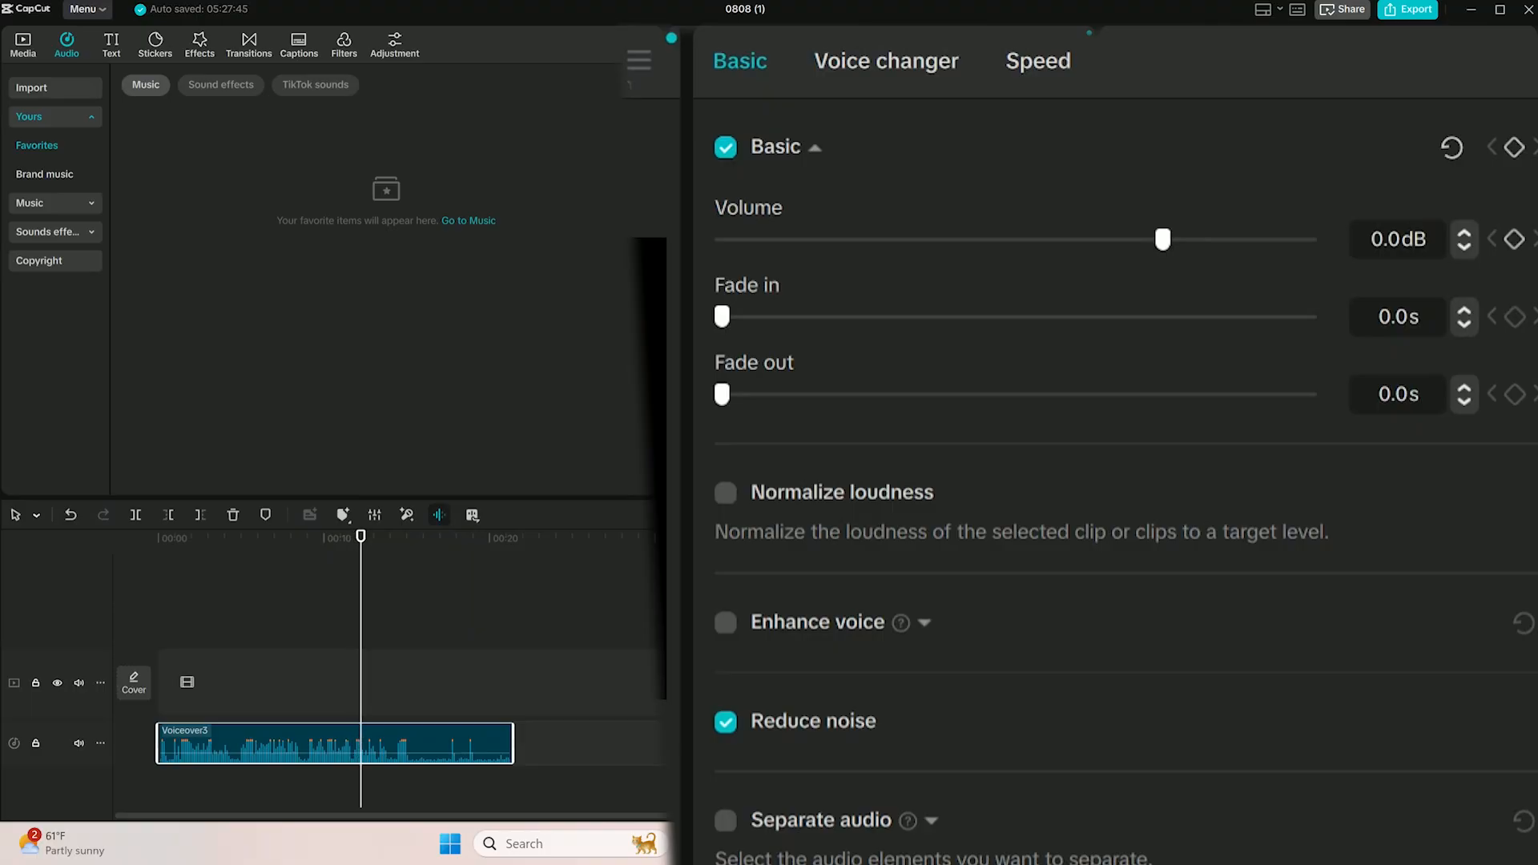
pyautogui.moveTo(383, 637); pyautogui.dragTo(318, 622)
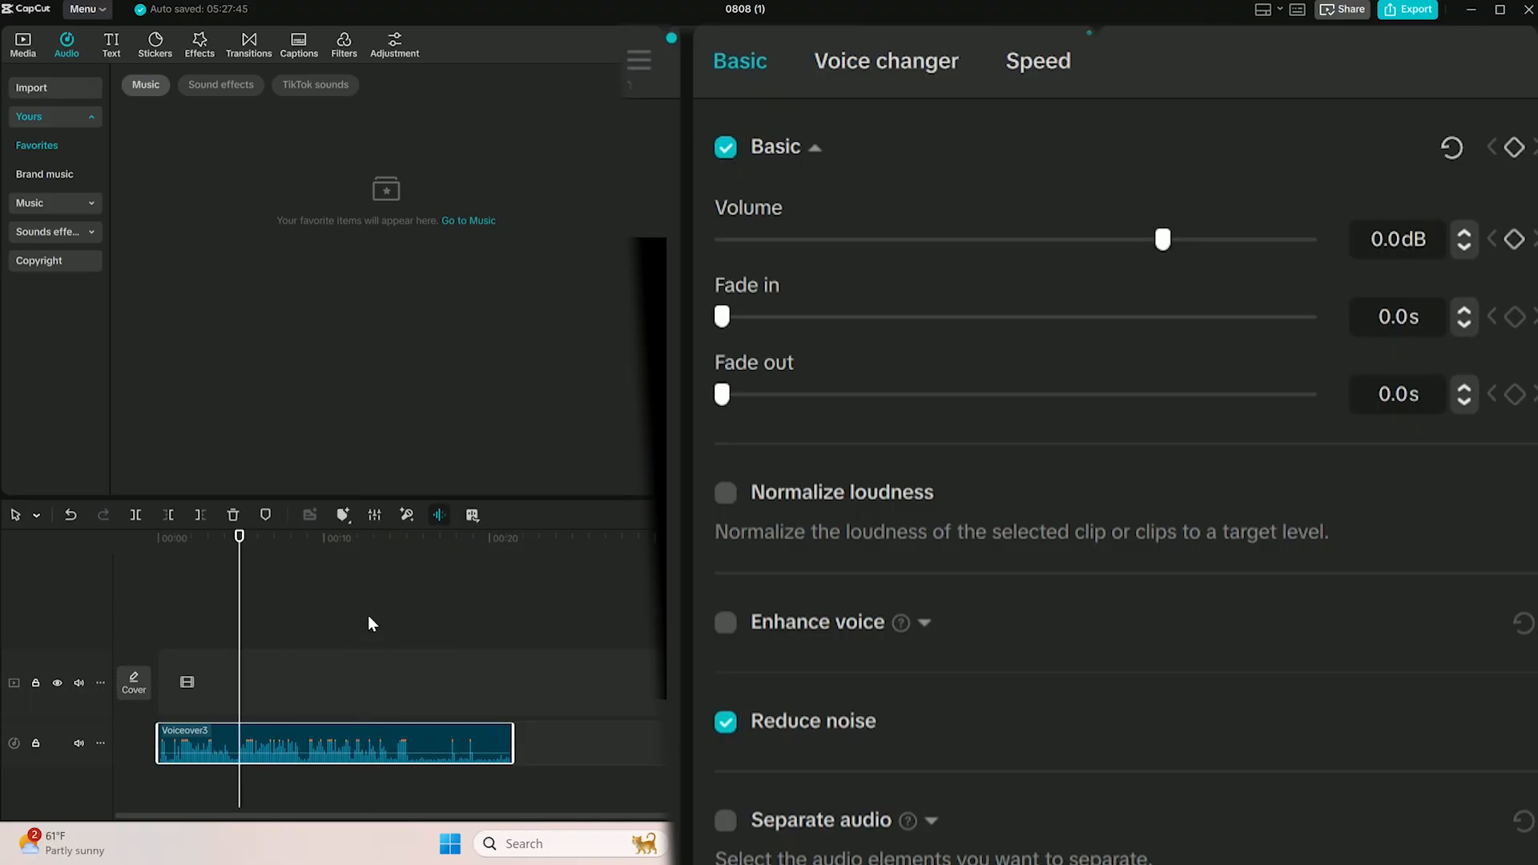
pyautogui.click(729, 723)
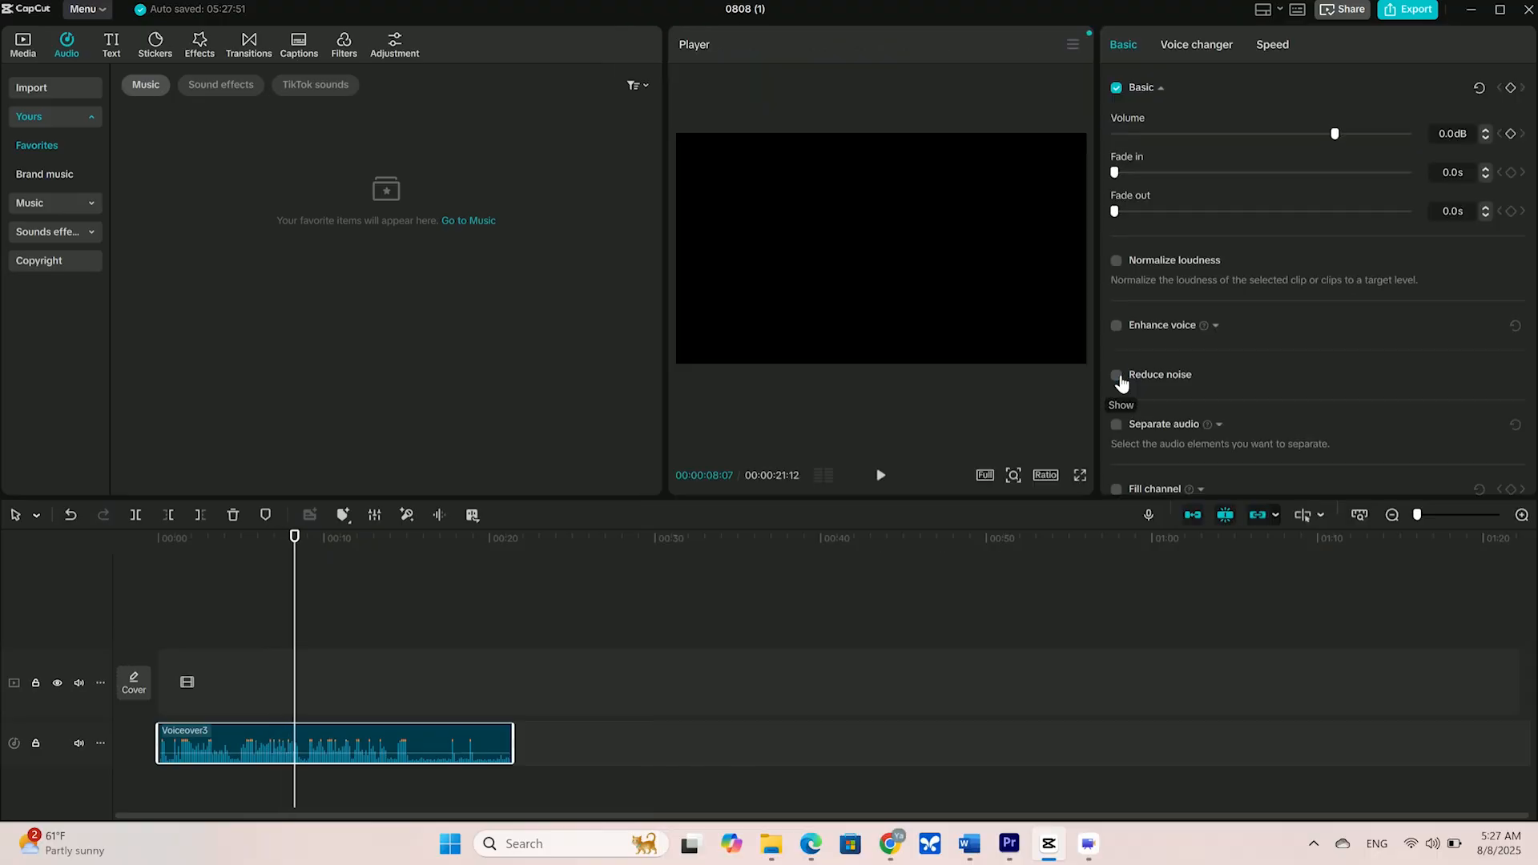
pyautogui.click(1117, 377)
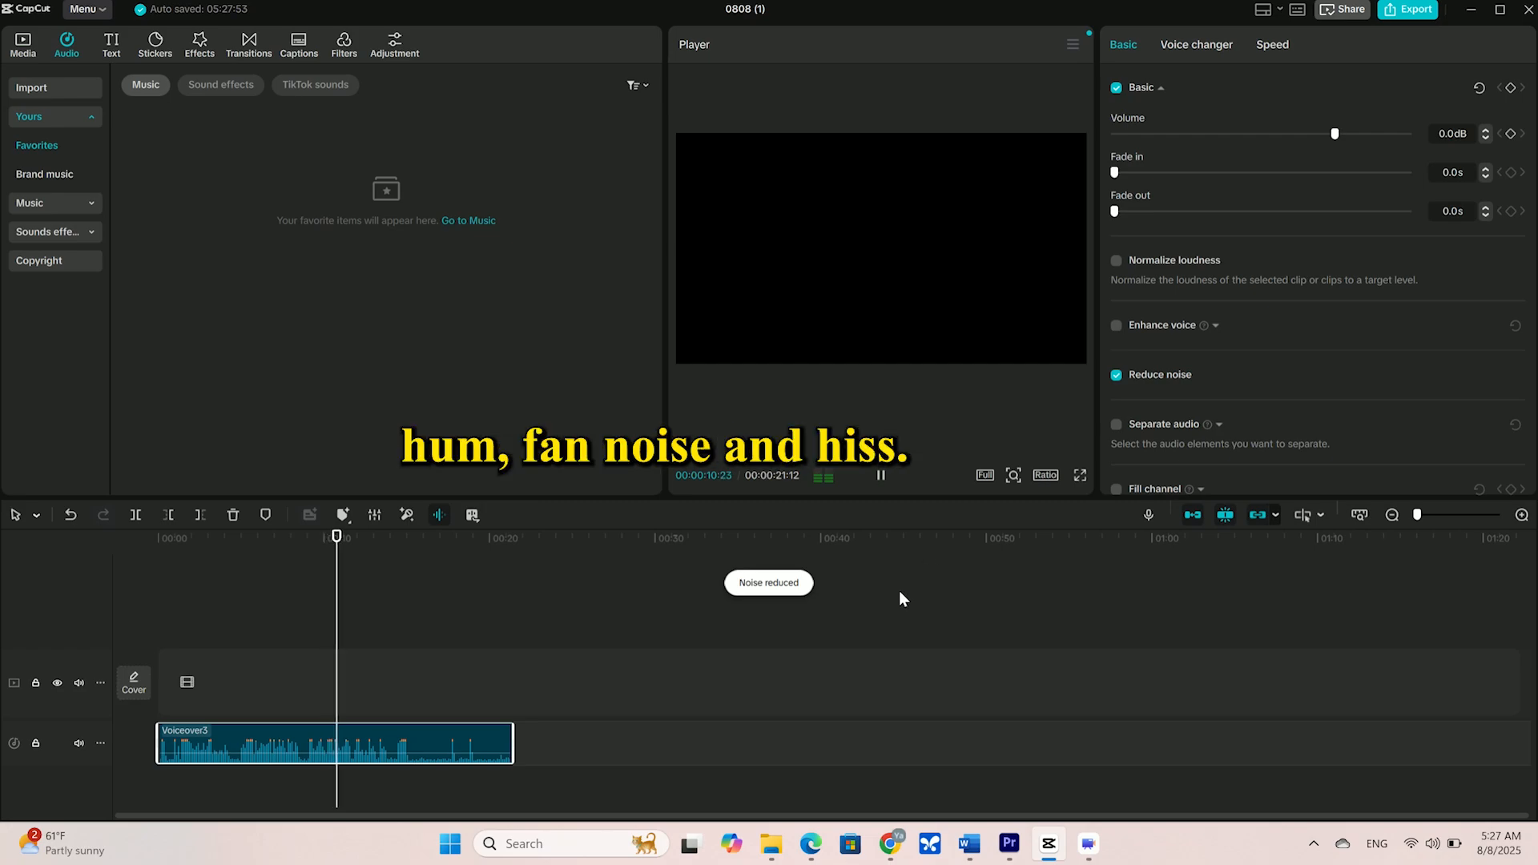
pyautogui.press('space')
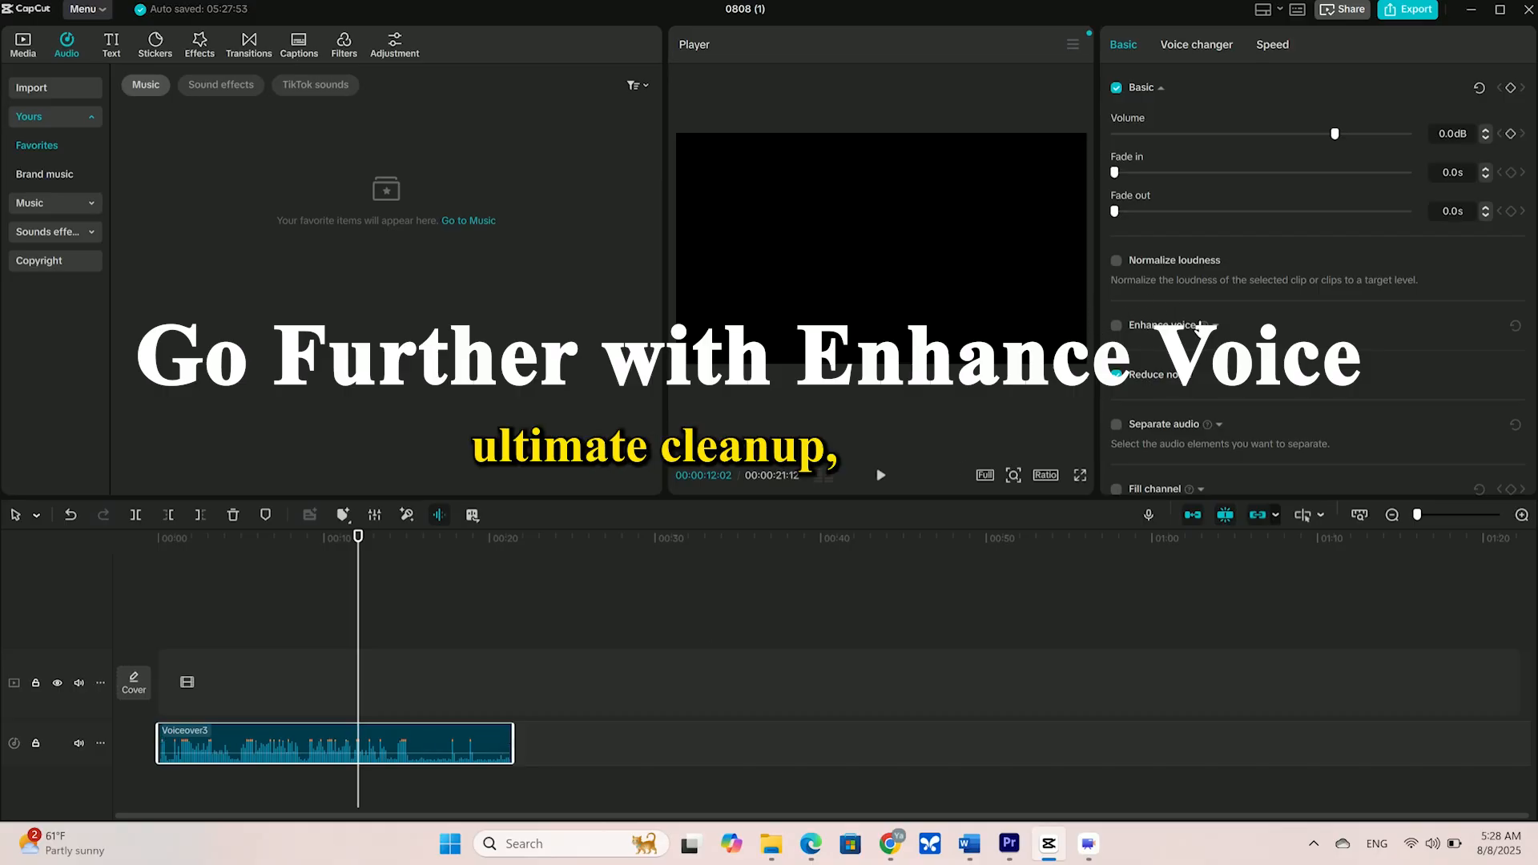
# Enable Enhance voice on the voiceover at intensity 50 and compare playback with it off and on.
pyautogui.click(1116, 326)
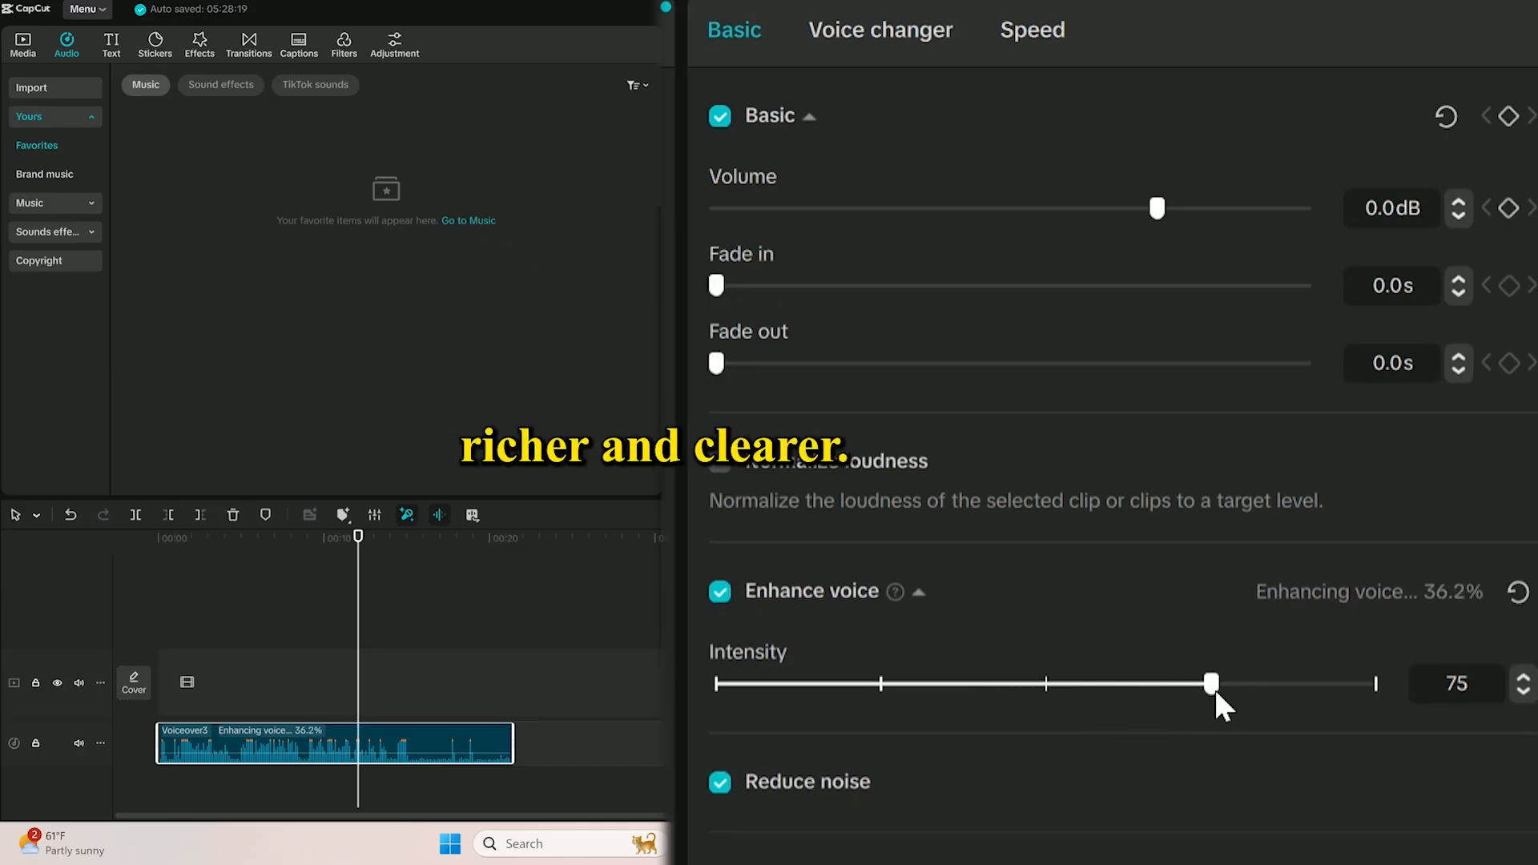
pyautogui.moveTo(1153, 694); pyautogui.dragTo(1103, 711)
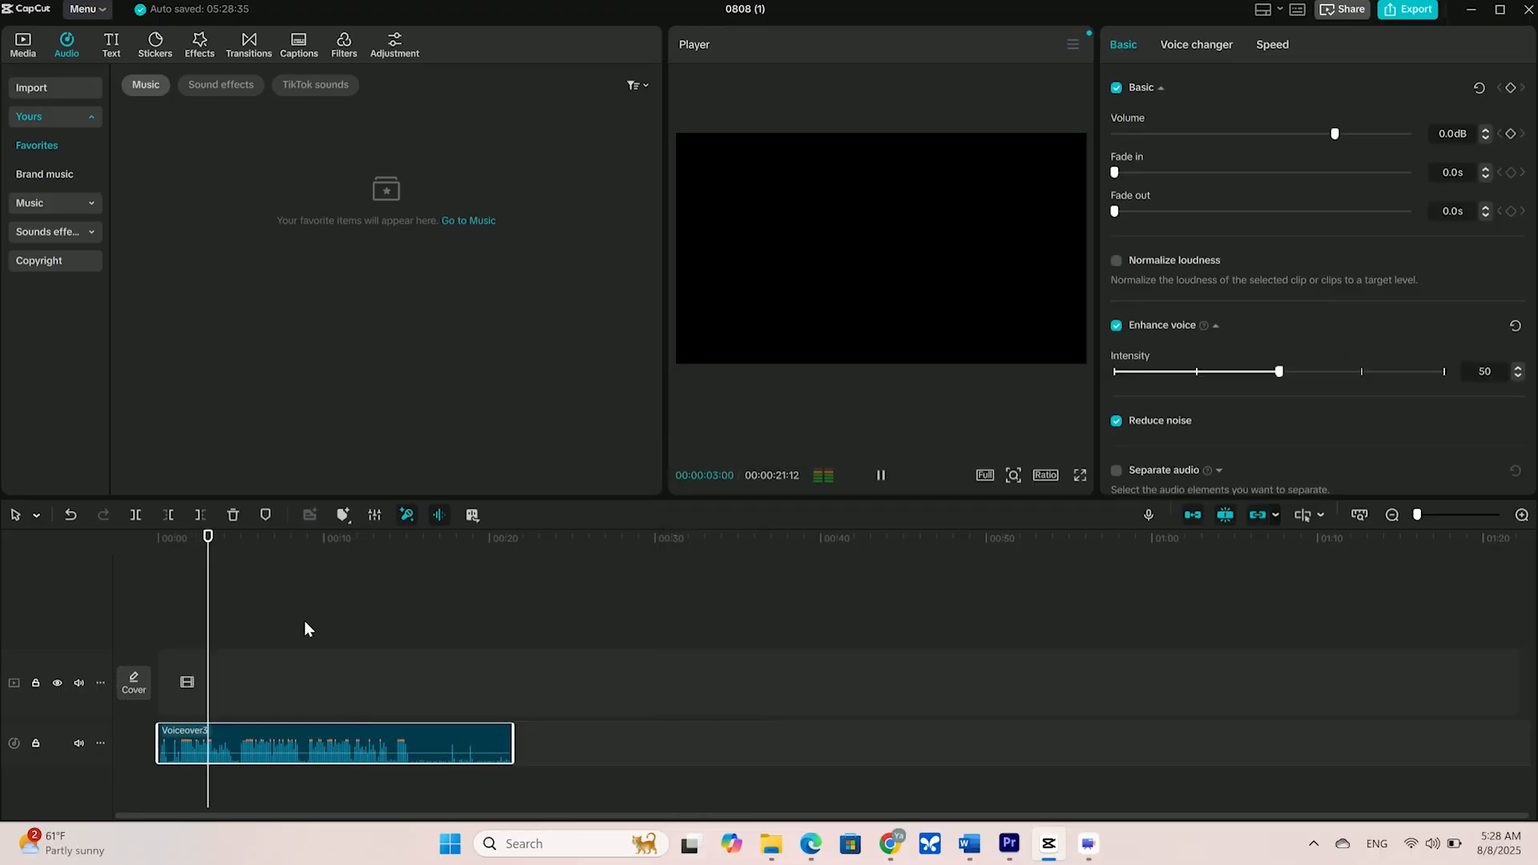
pyautogui.click(1116, 326)
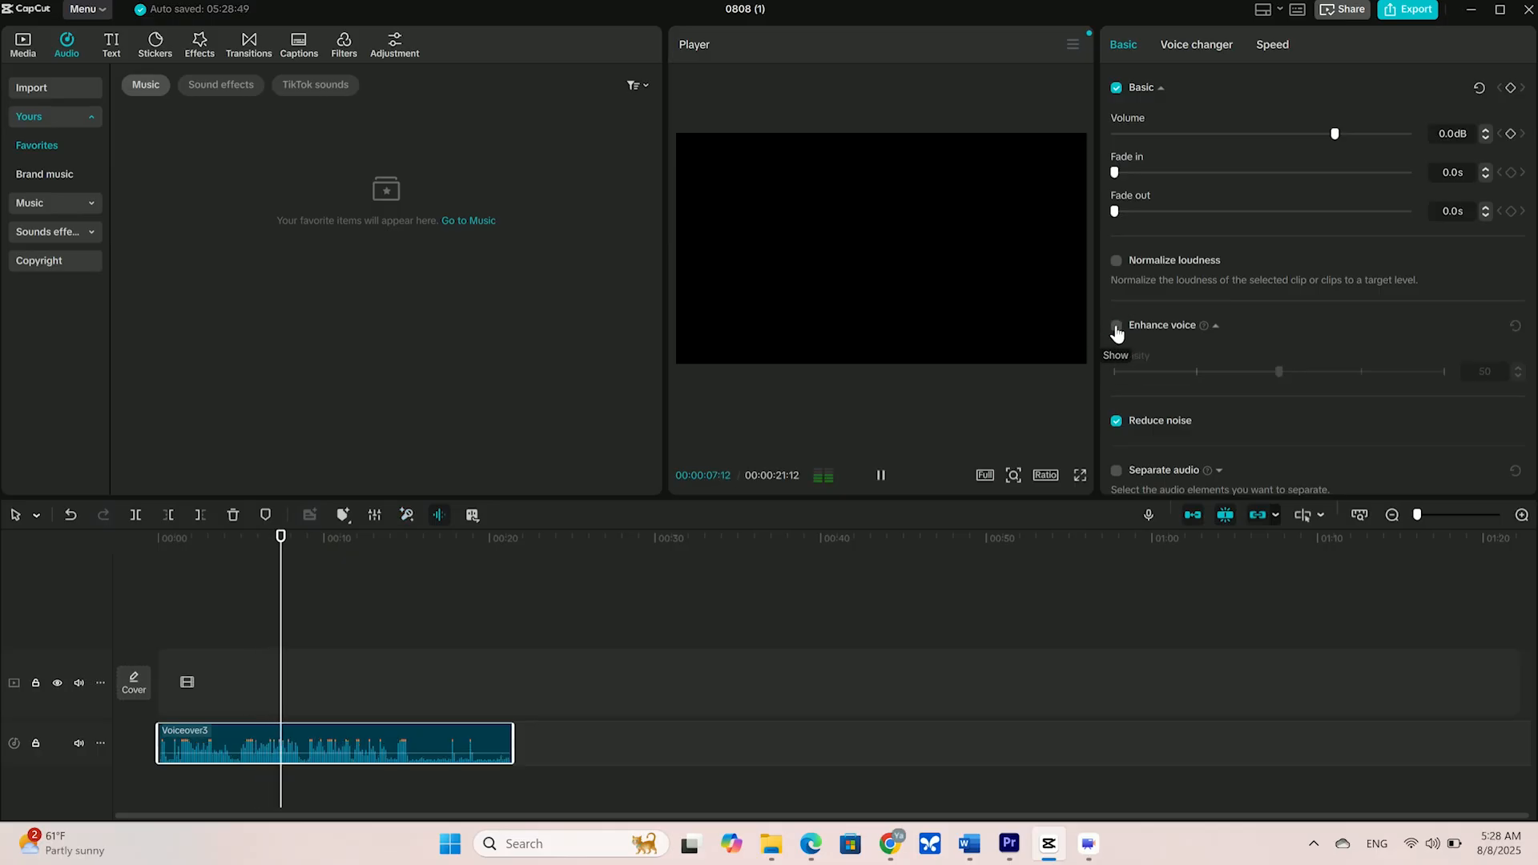
pyautogui.click(1117, 331)
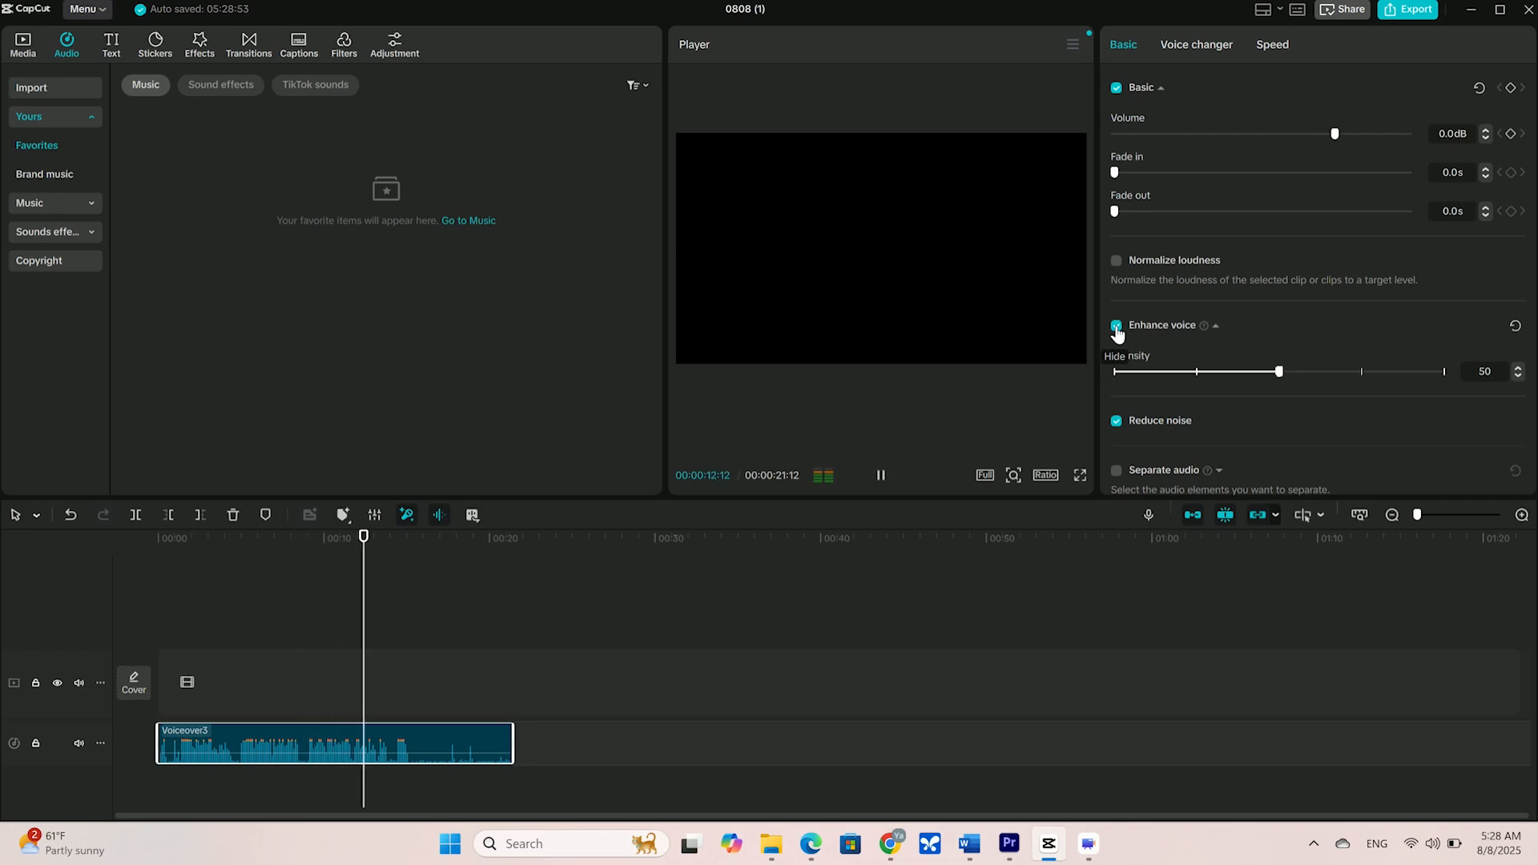
pyautogui.press('space')
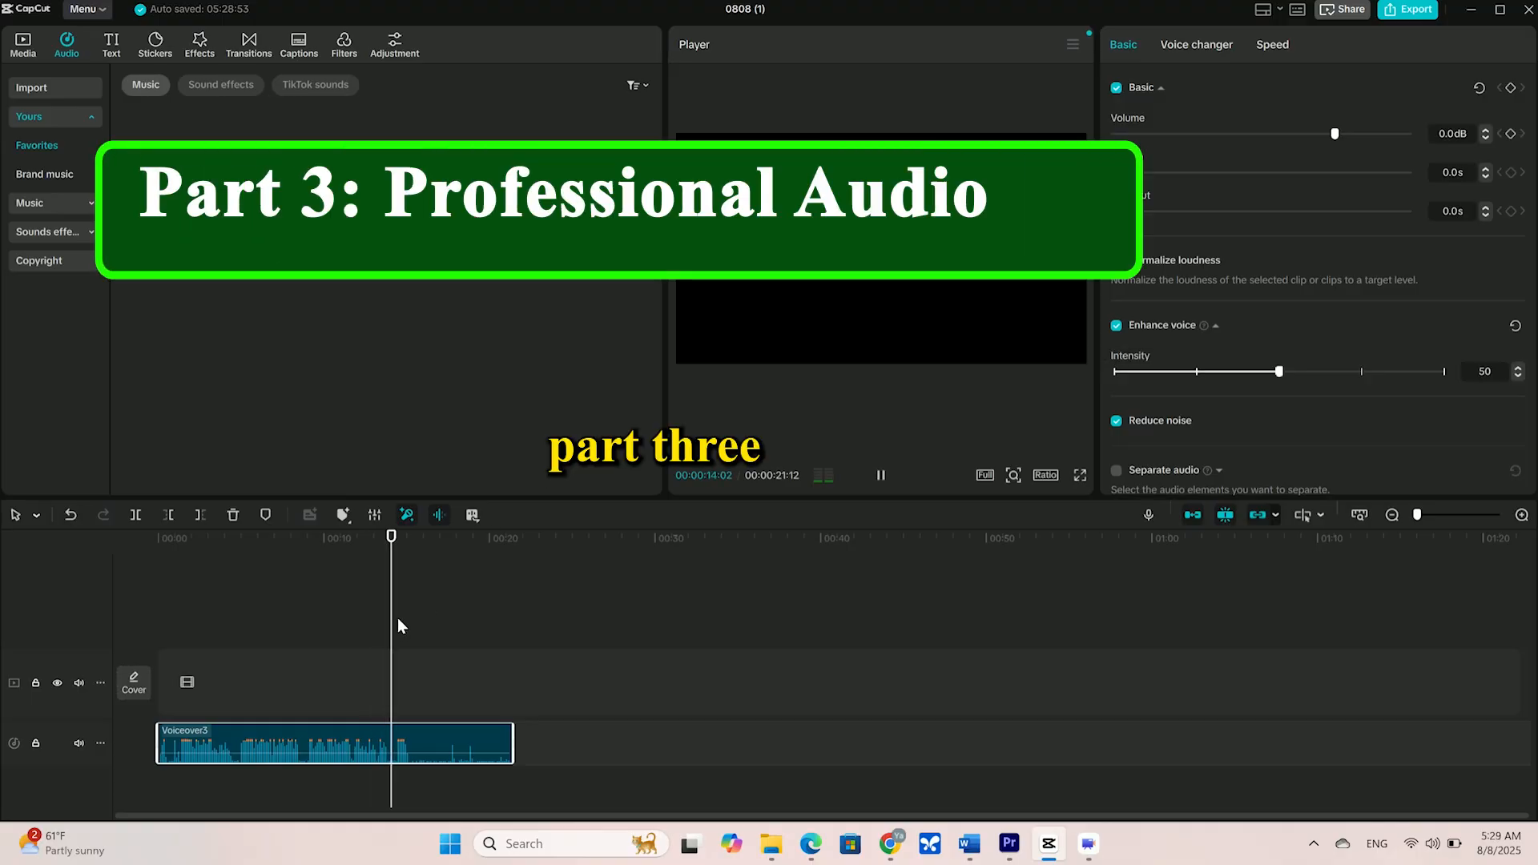
pyautogui.moveTo(386, 611); pyautogui.dragTo(250, 594)
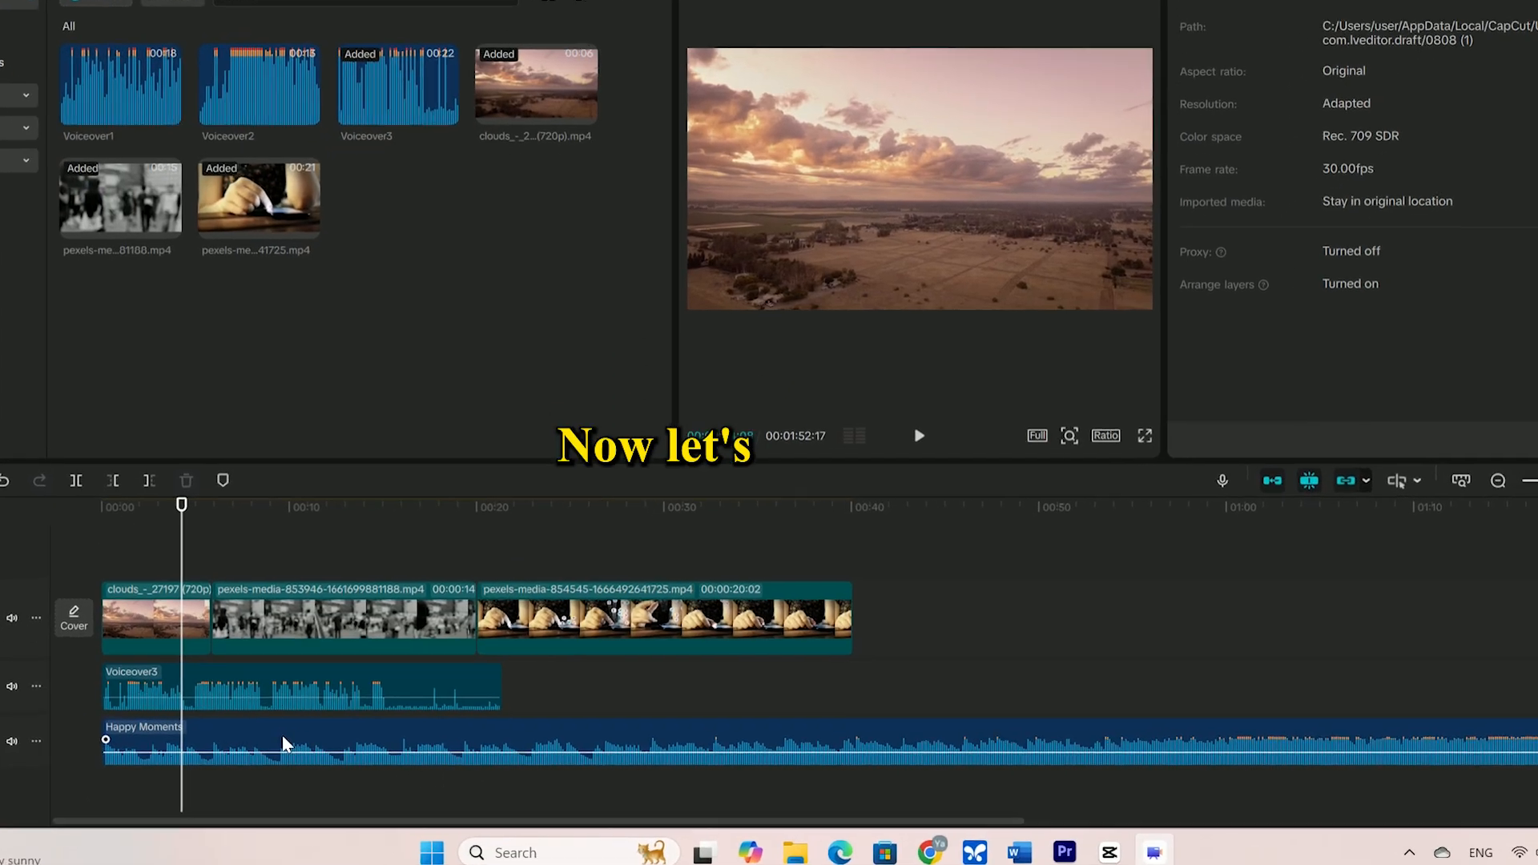
# Lower the Happy Moments music clip's volume to -15.3 dB and listen to the mix with the voiceover.
pyautogui.click(285, 749)
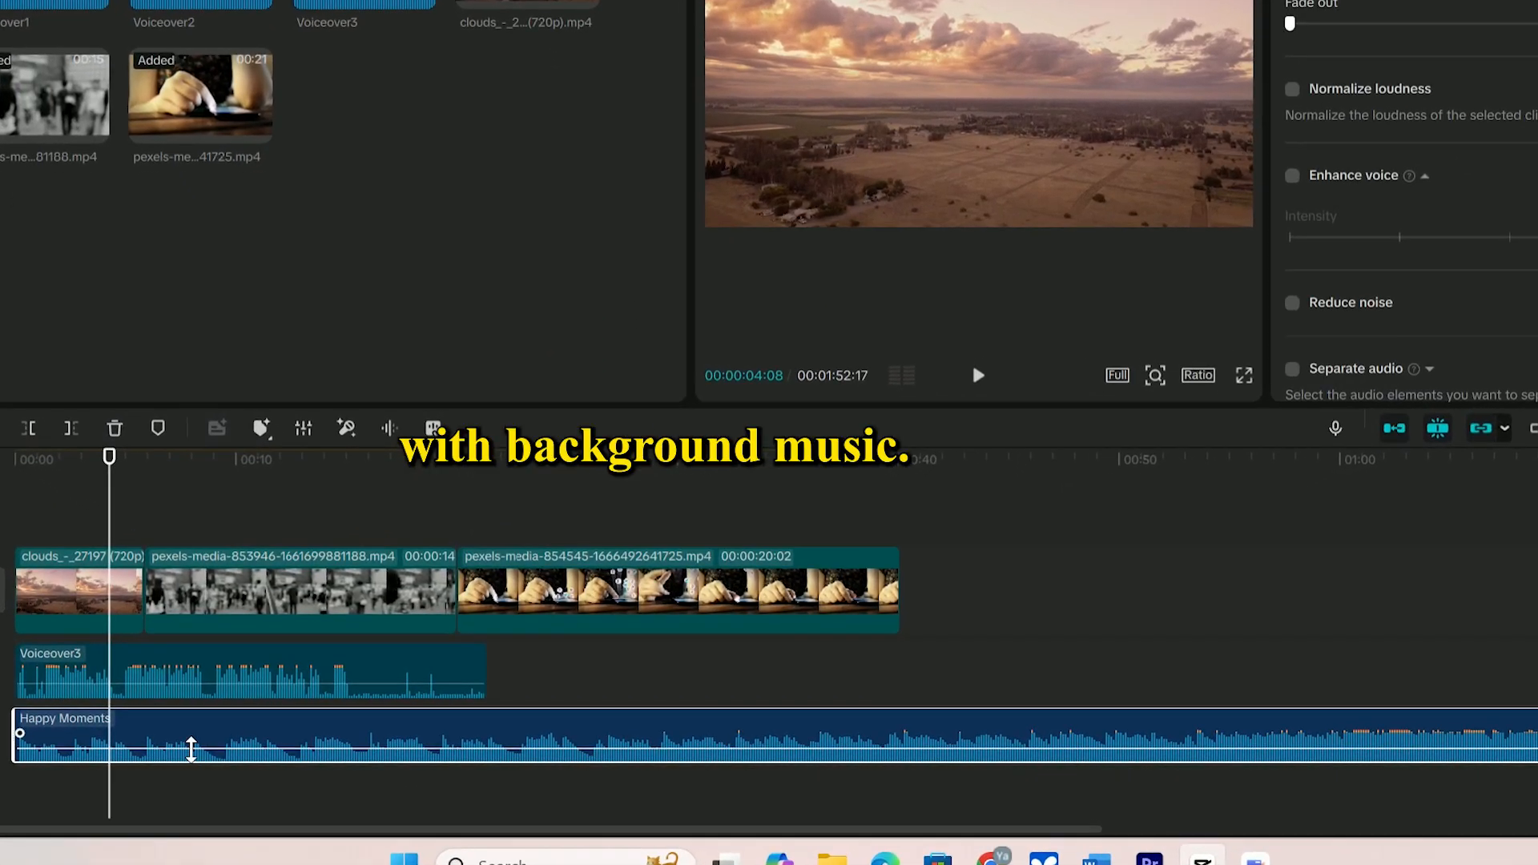
pyautogui.moveTo(193, 749); pyautogui.dragTo(189, 756)
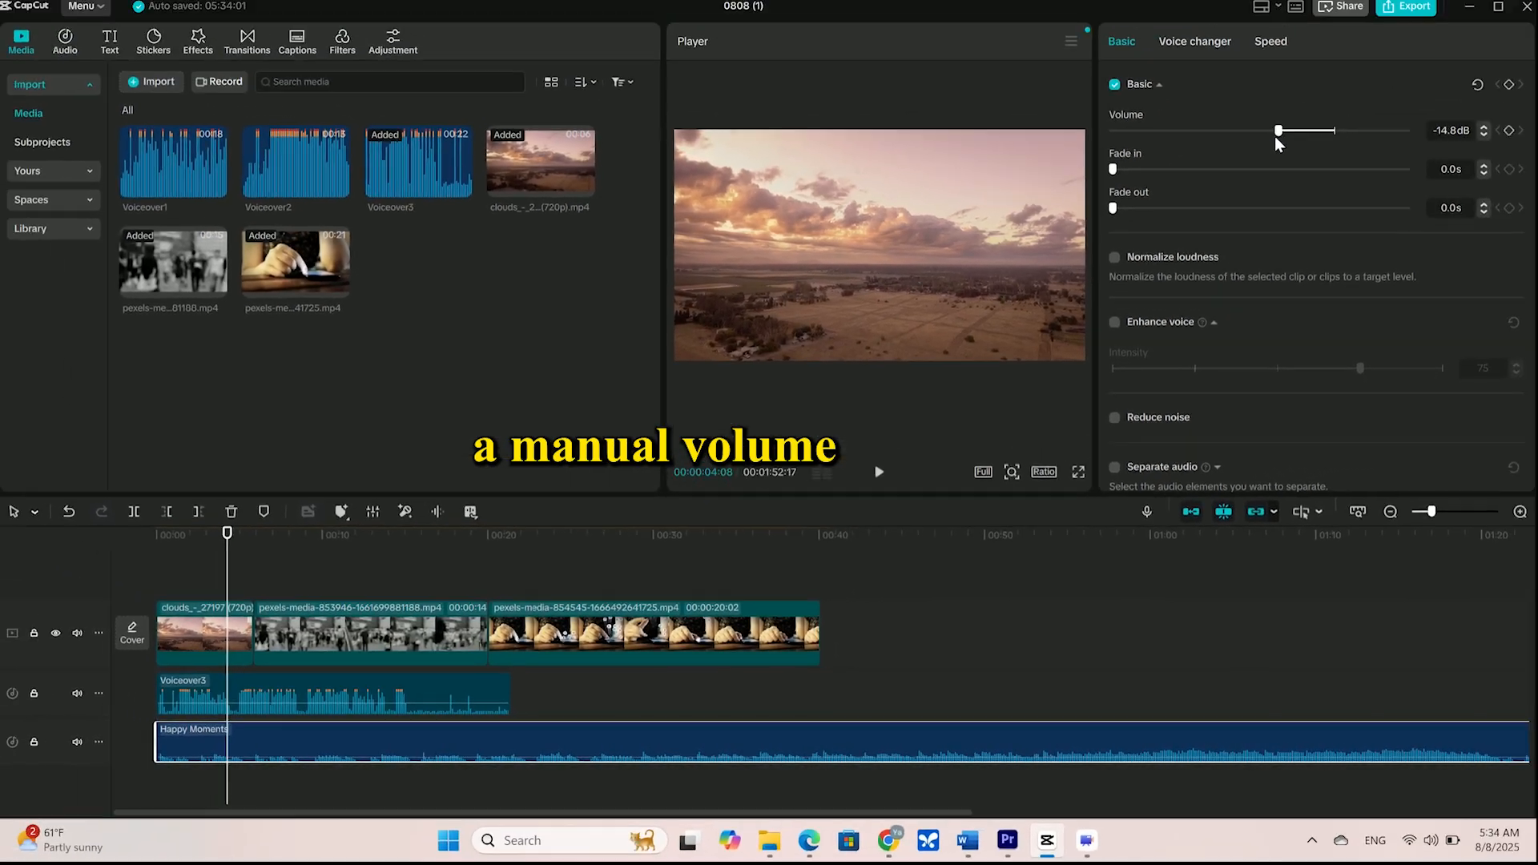
pyautogui.moveTo(1277, 137); pyautogui.dragTo(1273, 138)
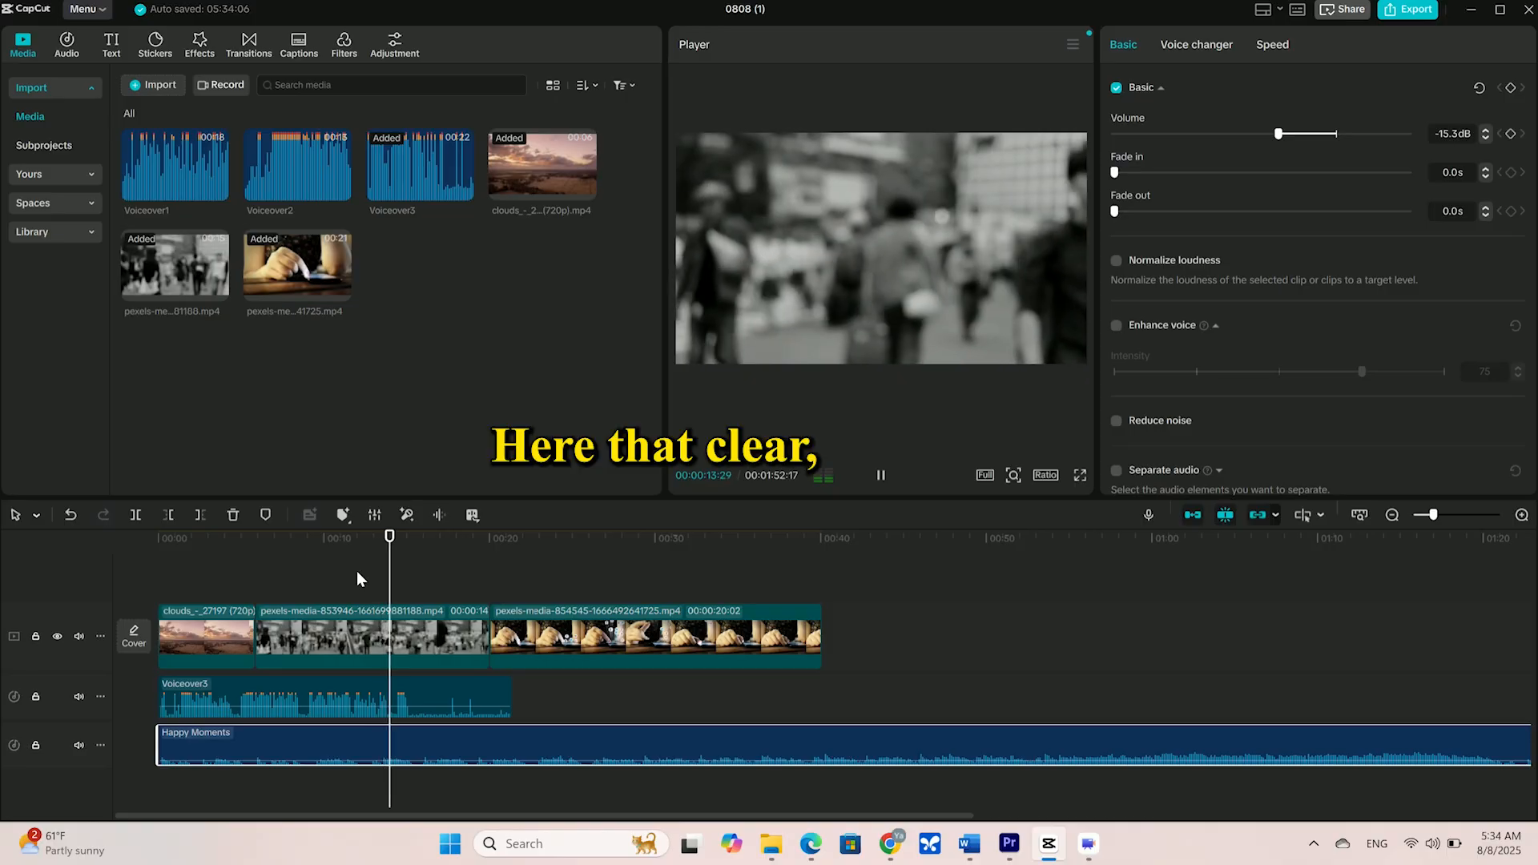
pyautogui.press('space')
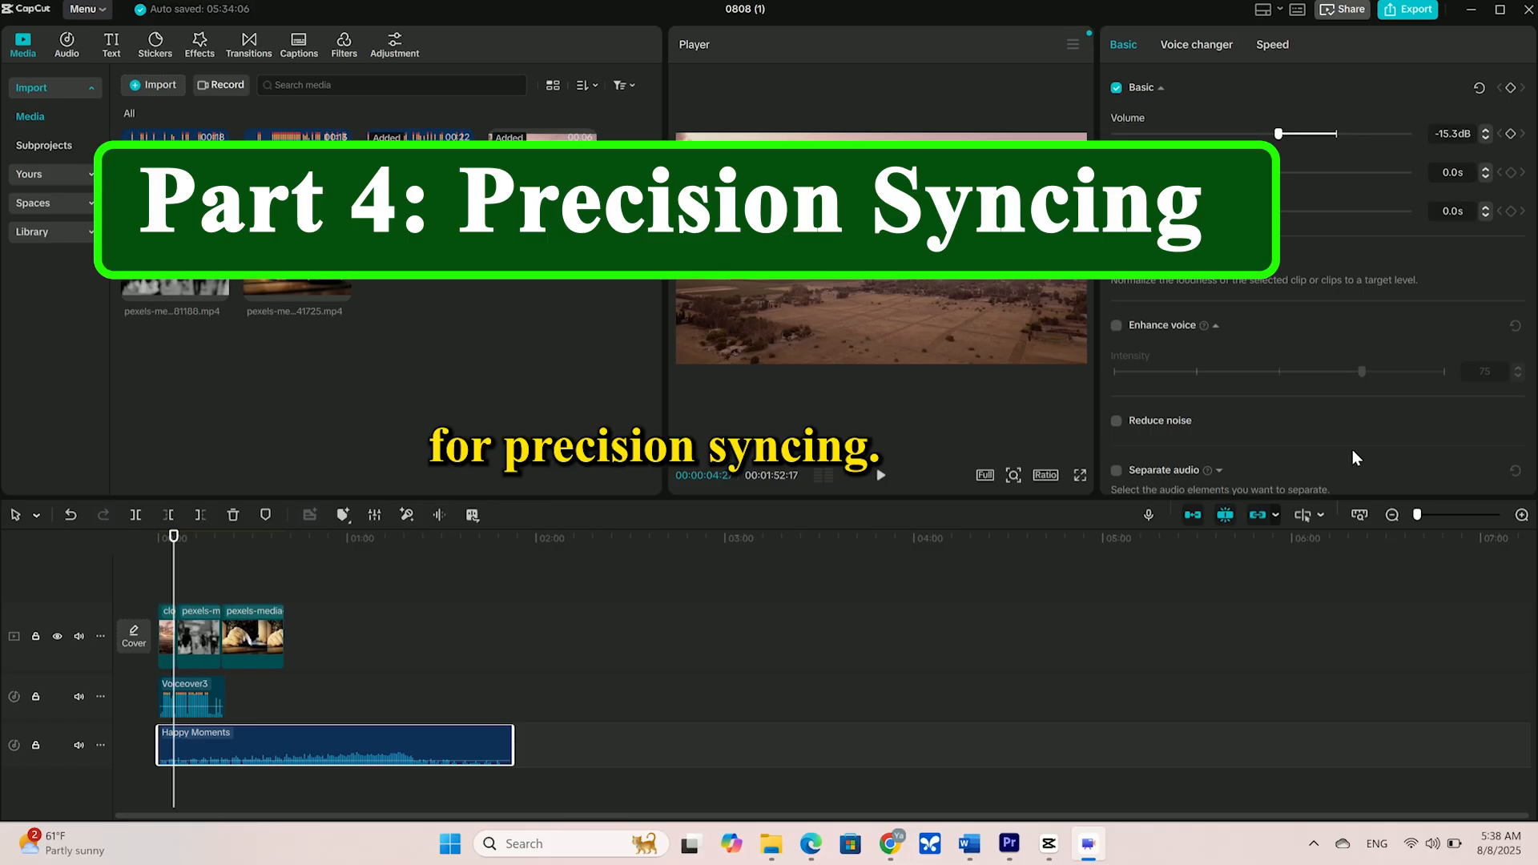
# Split the Happy Moments music at about 5 seconds, where the voiceover resumes after its pause.
pyautogui.moveTo(1418, 515); pyautogui.dragTo(1446, 510)
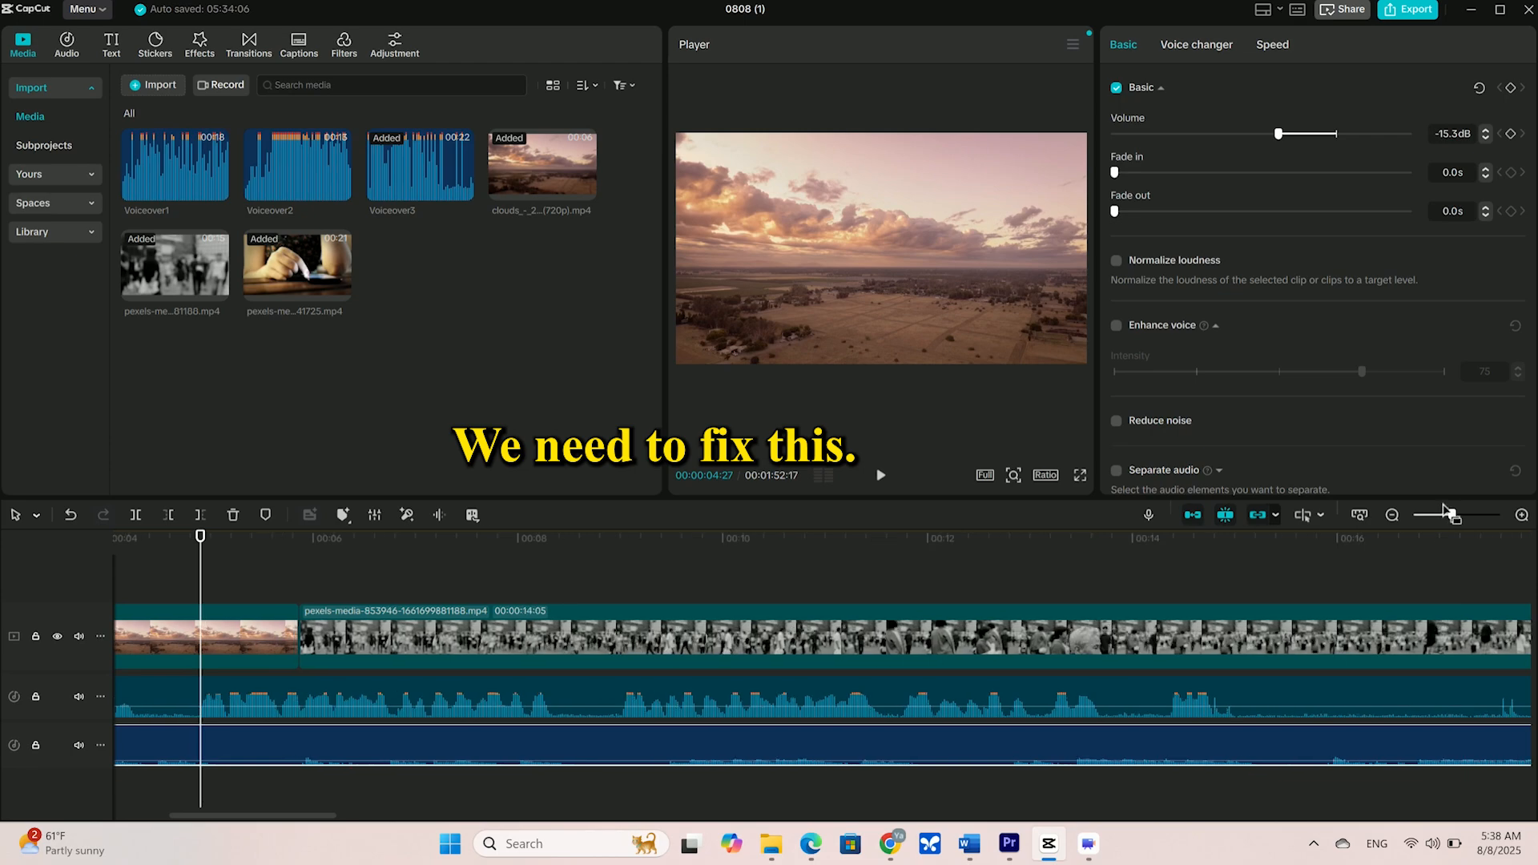
pyautogui.moveTo(198, 584); pyautogui.dragTo(32, 580)
pyautogui.moveTo(158, 576); pyautogui.dragTo(291, 576)
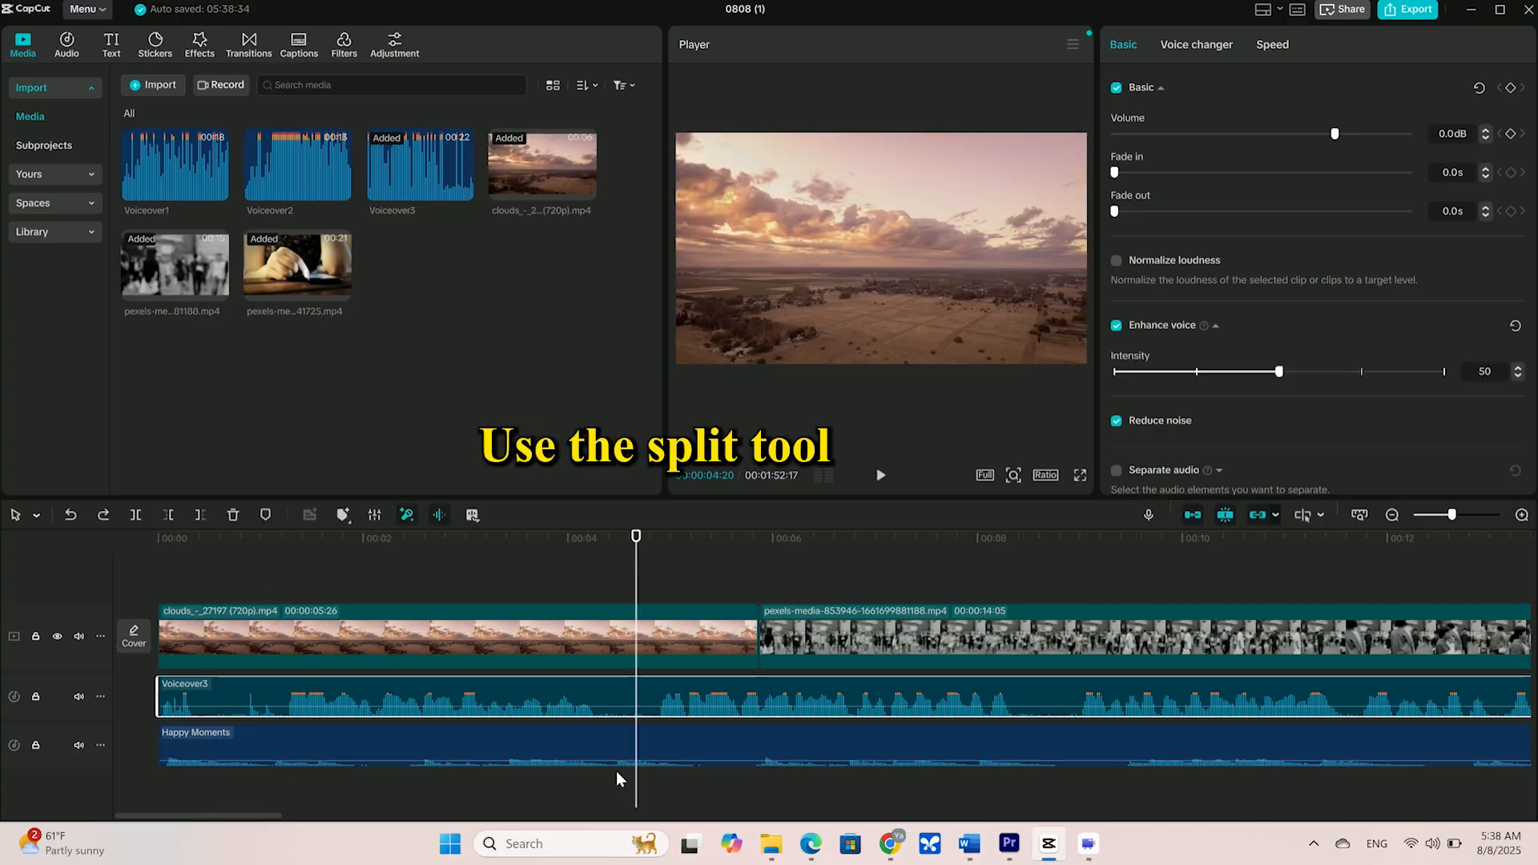
pyautogui.click(665, 741)
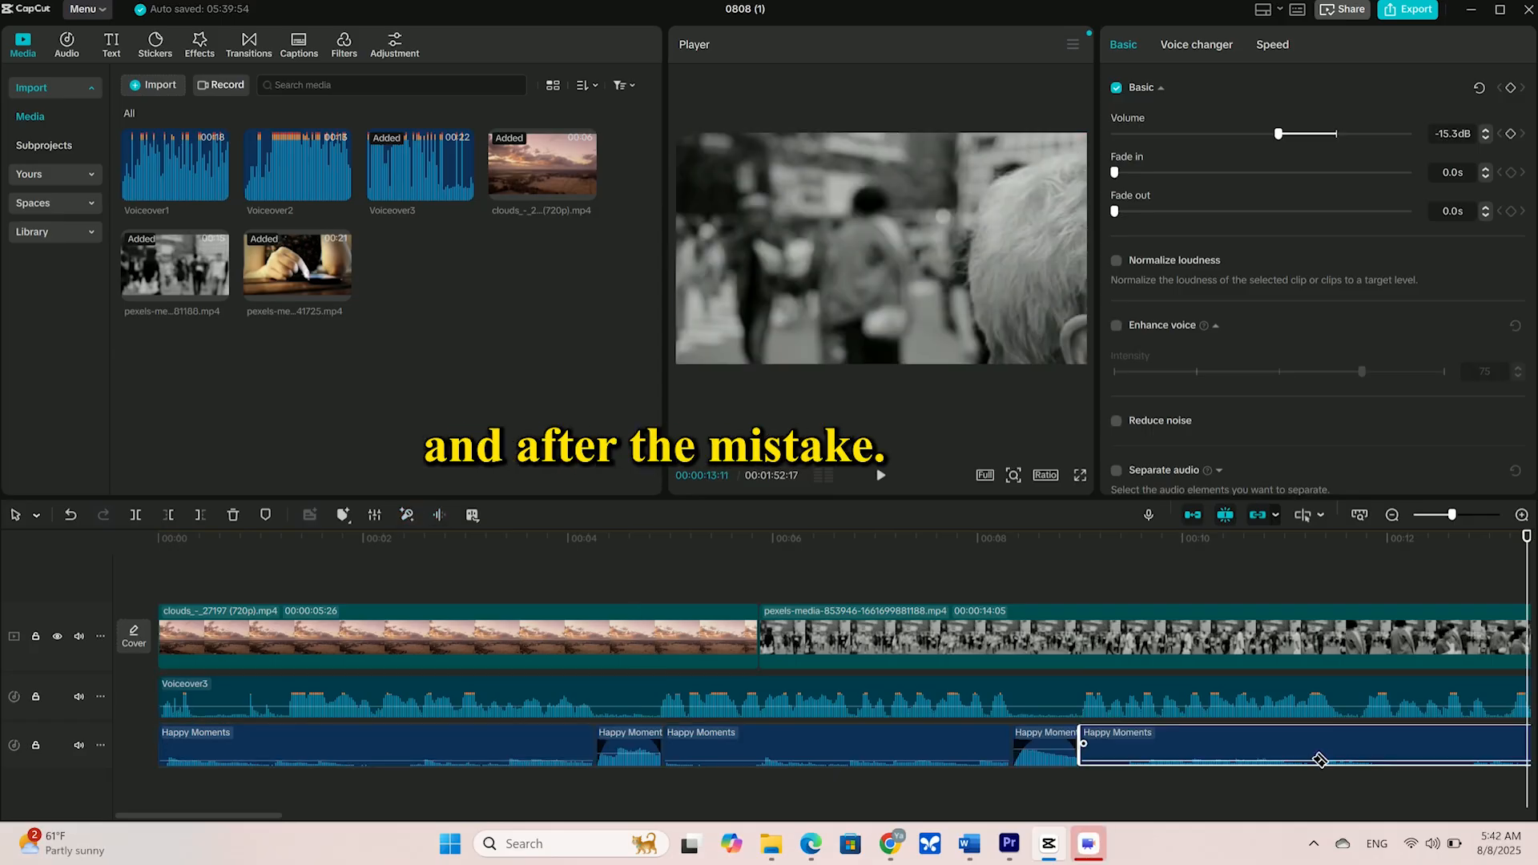
# Cut out the music section between about 9 and 12 seconds and move the remaining music back to close the gap.
pyautogui.click(1410, 753)
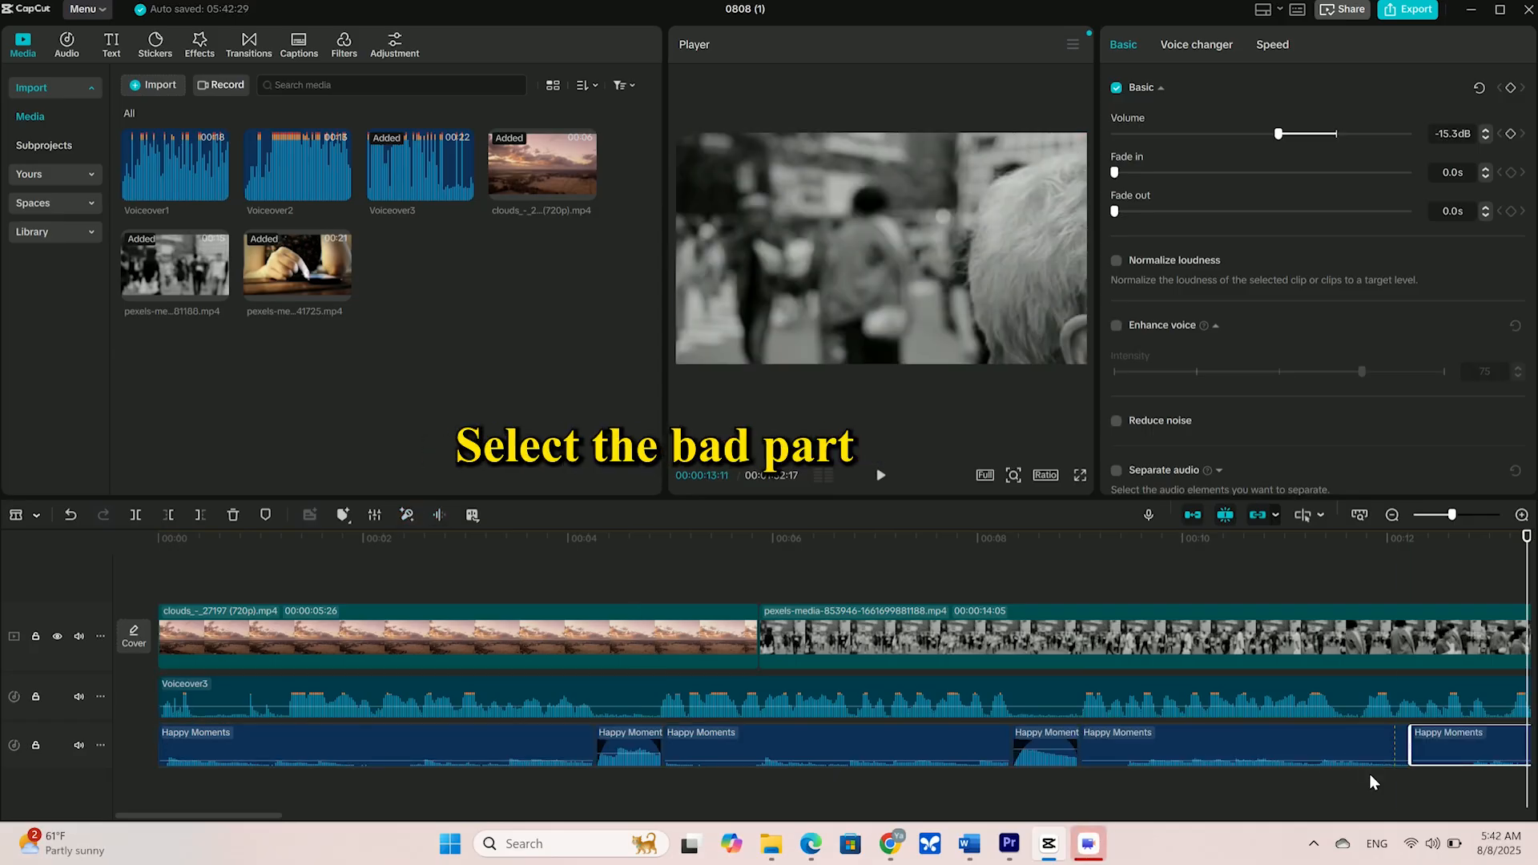
pyautogui.click(1261, 739)
pyautogui.press('Delete')
pyautogui.moveTo(1463, 750); pyautogui.dragTo(1136, 749)
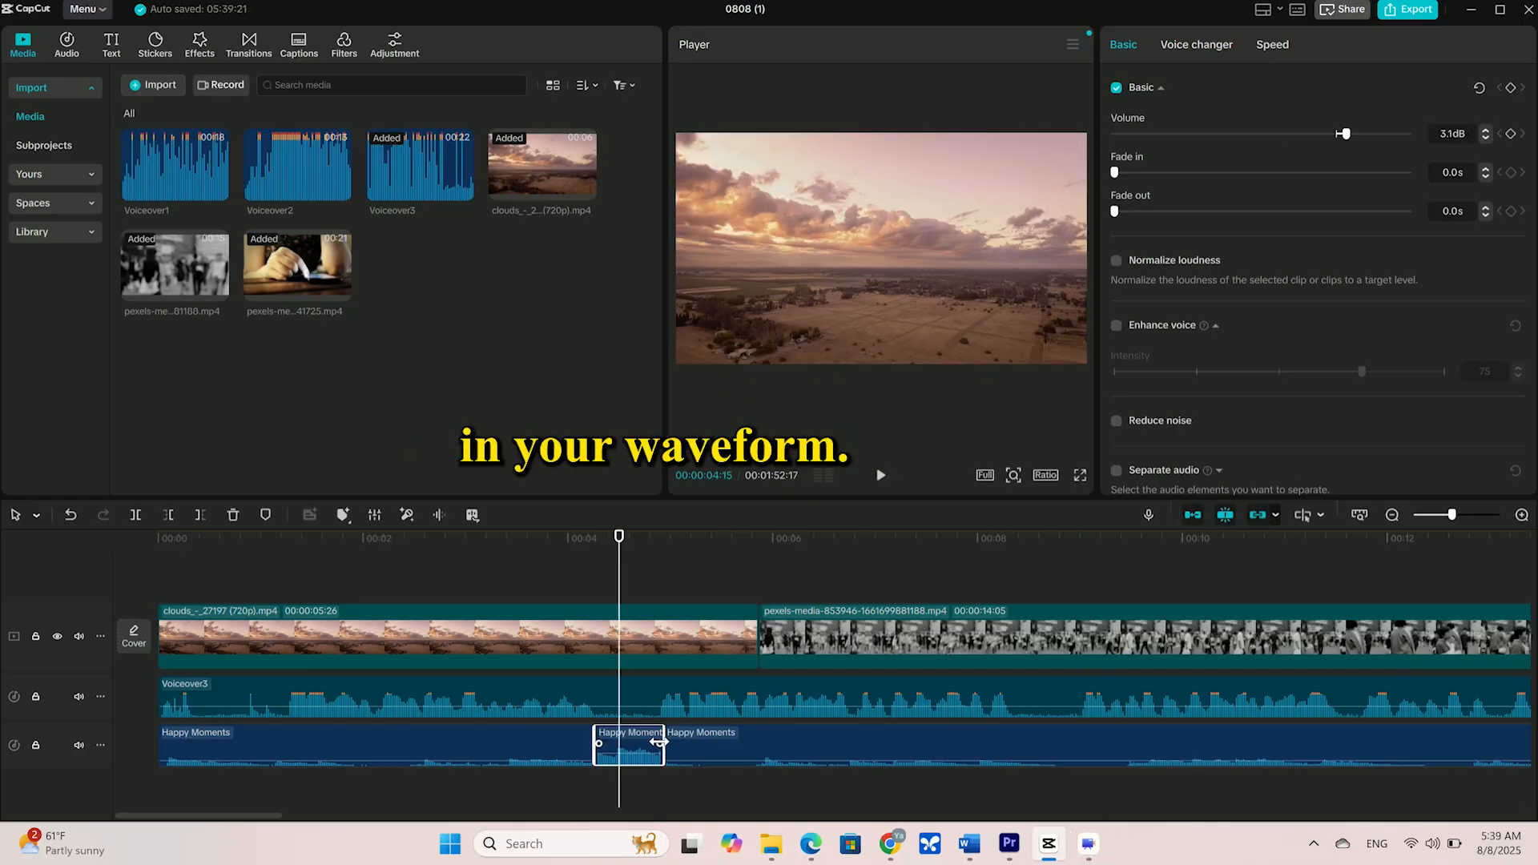
# Give the short music segment between about 4 and 5 seconds a 0.1 s fade in and a 0.2 s fade out.
pyautogui.moveTo(659, 744); pyautogui.dragTo(649, 746)
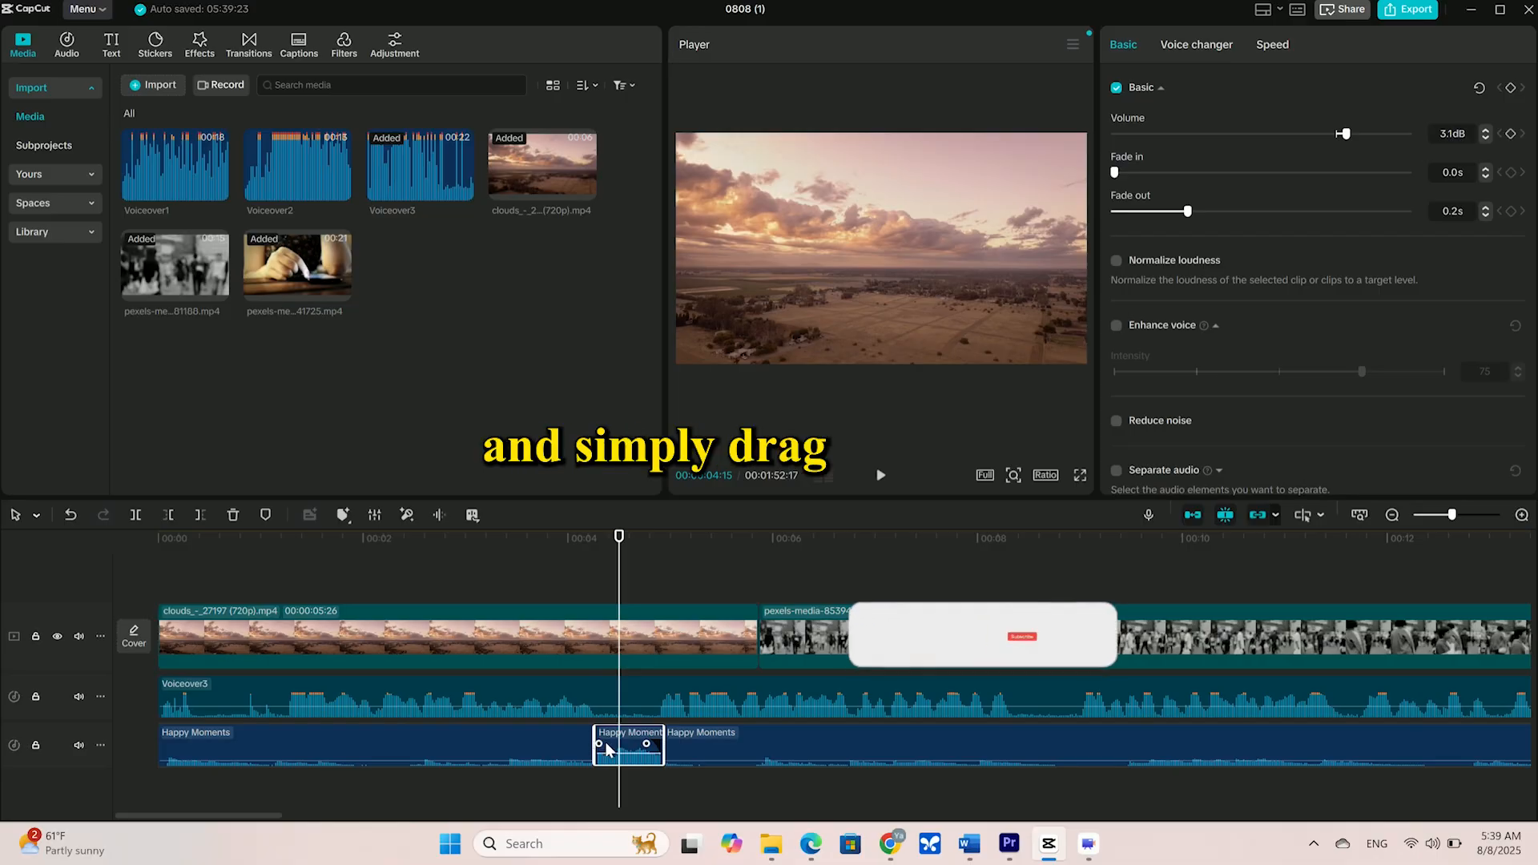
pyautogui.moveTo(601, 742); pyautogui.dragTo(618, 749)
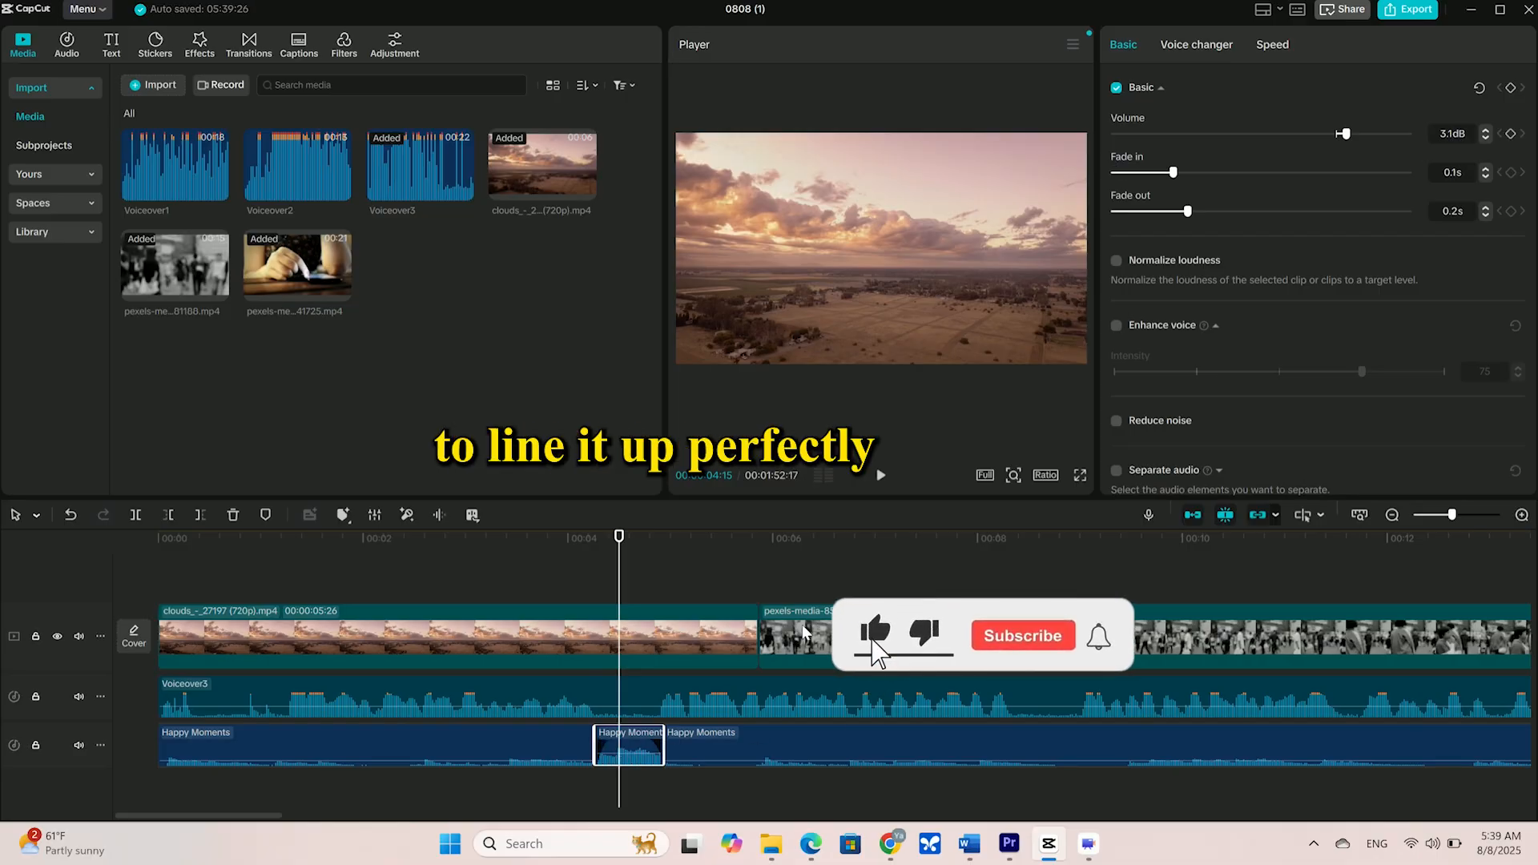
# Split off the music between about 8.3 and 9 seconds as its own segment and raise its volume to 9.4 dB.
pyautogui.moveTo(622, 604); pyautogui.dragTo(1080, 548)
pyautogui.click(1013, 745)
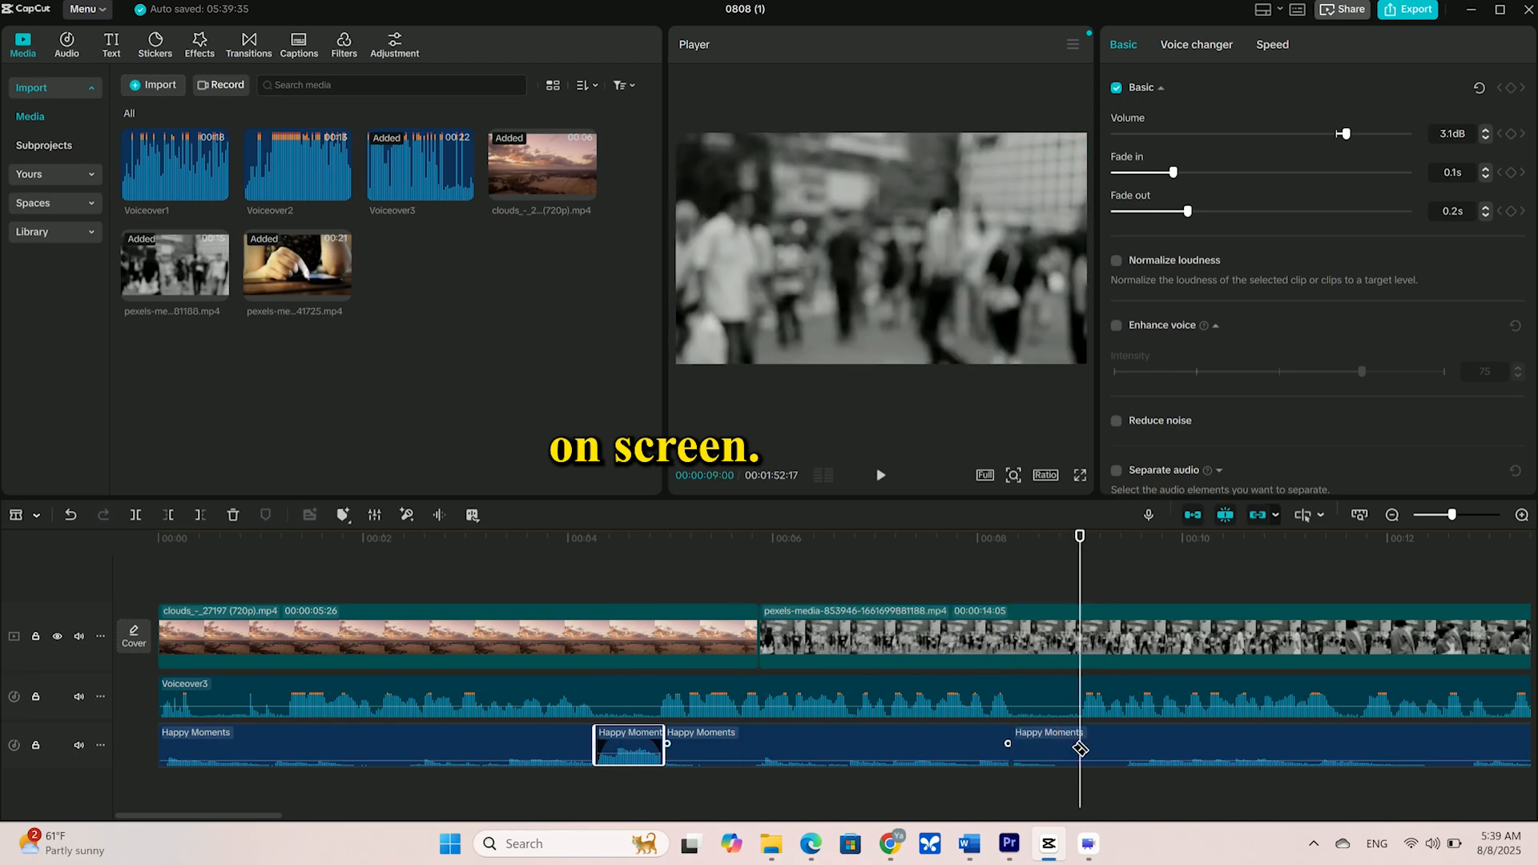
pyautogui.press('a')
pyautogui.click(1068, 753)
pyautogui.moveTo(1039, 760); pyautogui.dragTo(1038, 749)
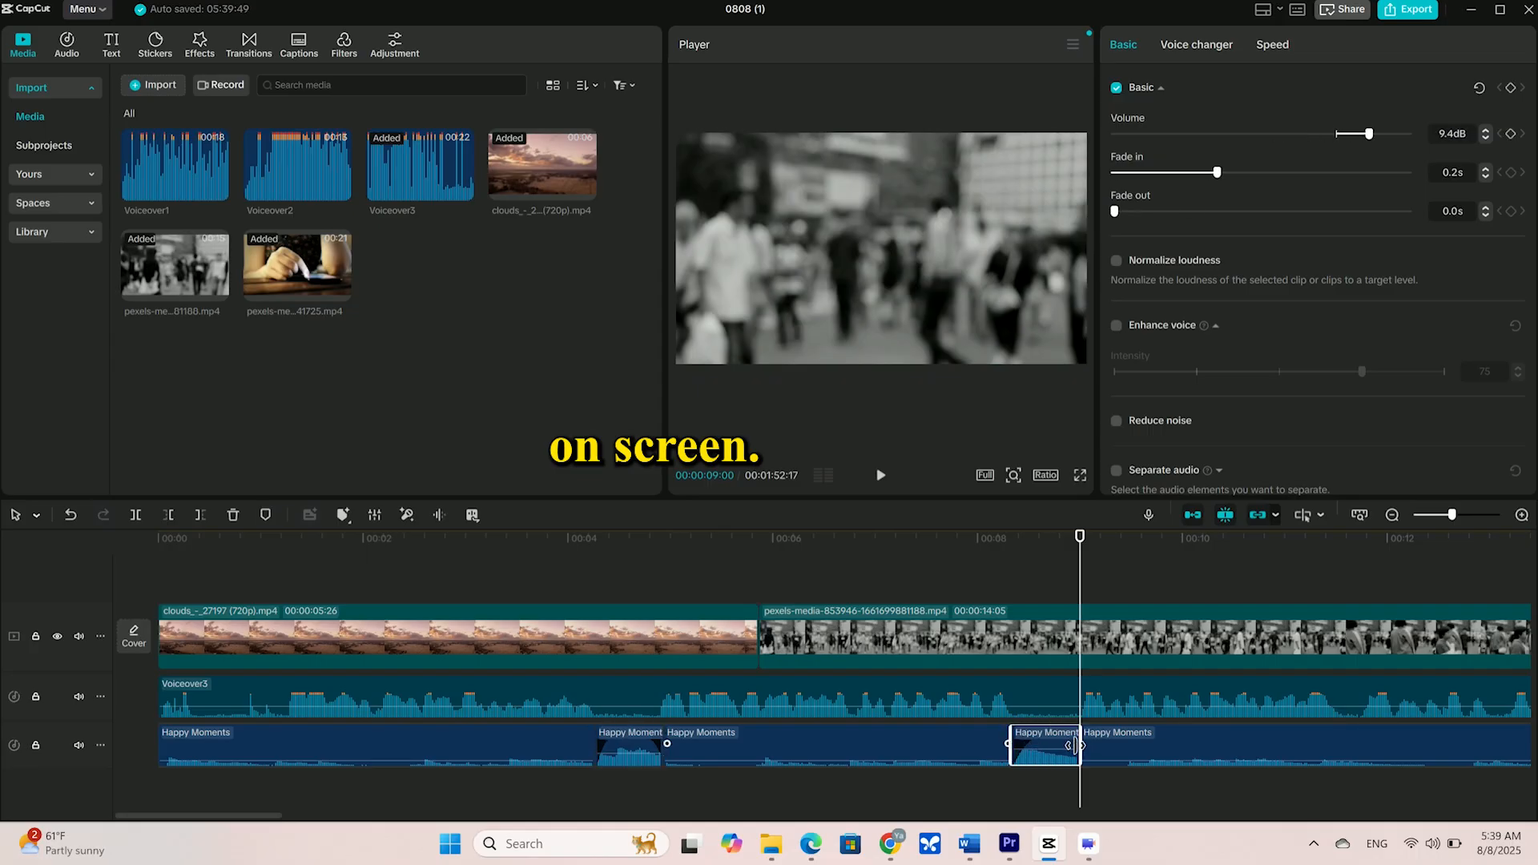
# Play the timeline from about 3.7 seconds to check how the music segments fit around the voiceover.
pyautogui.moveTo(1077, 575); pyautogui.dragTo(535, 549)
pyautogui.press('space')
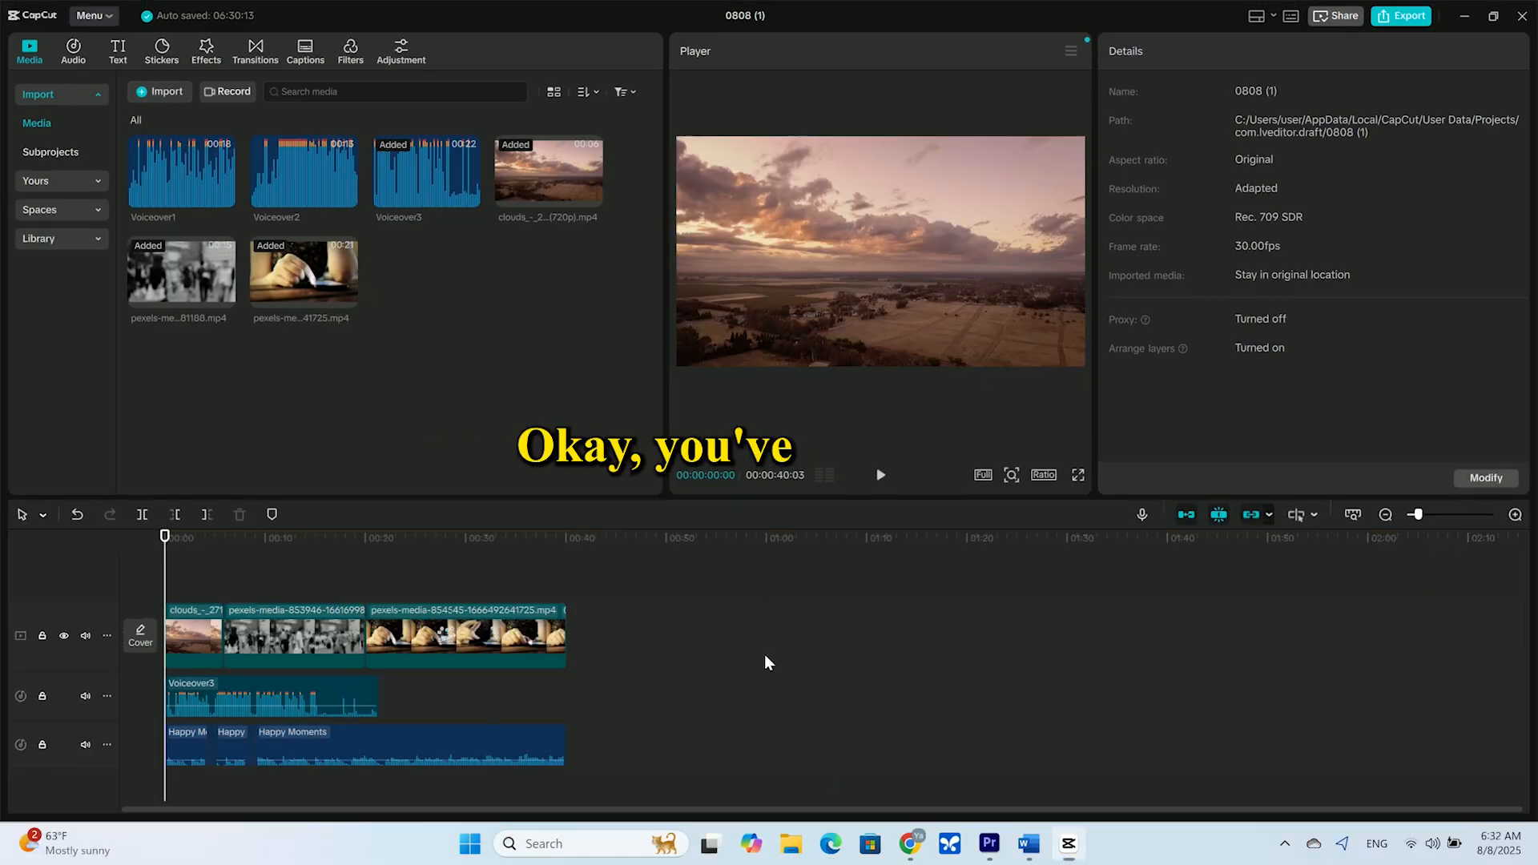
# Generate auto captions from the Voiceover3 clip with English as the spoken language.
pyautogui.click(274, 698)
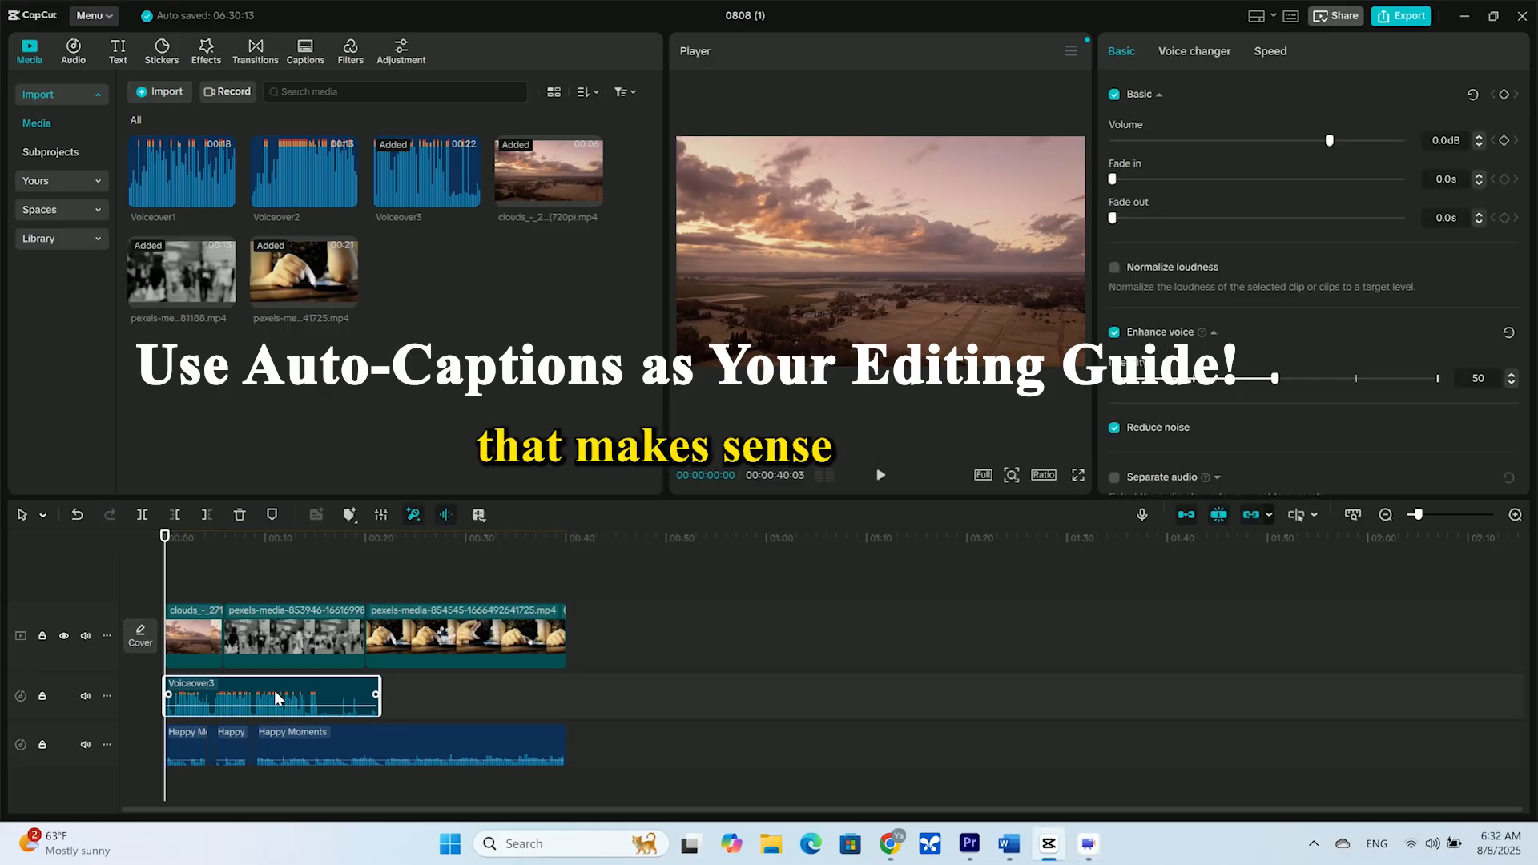
pyautogui.click(76, 61)
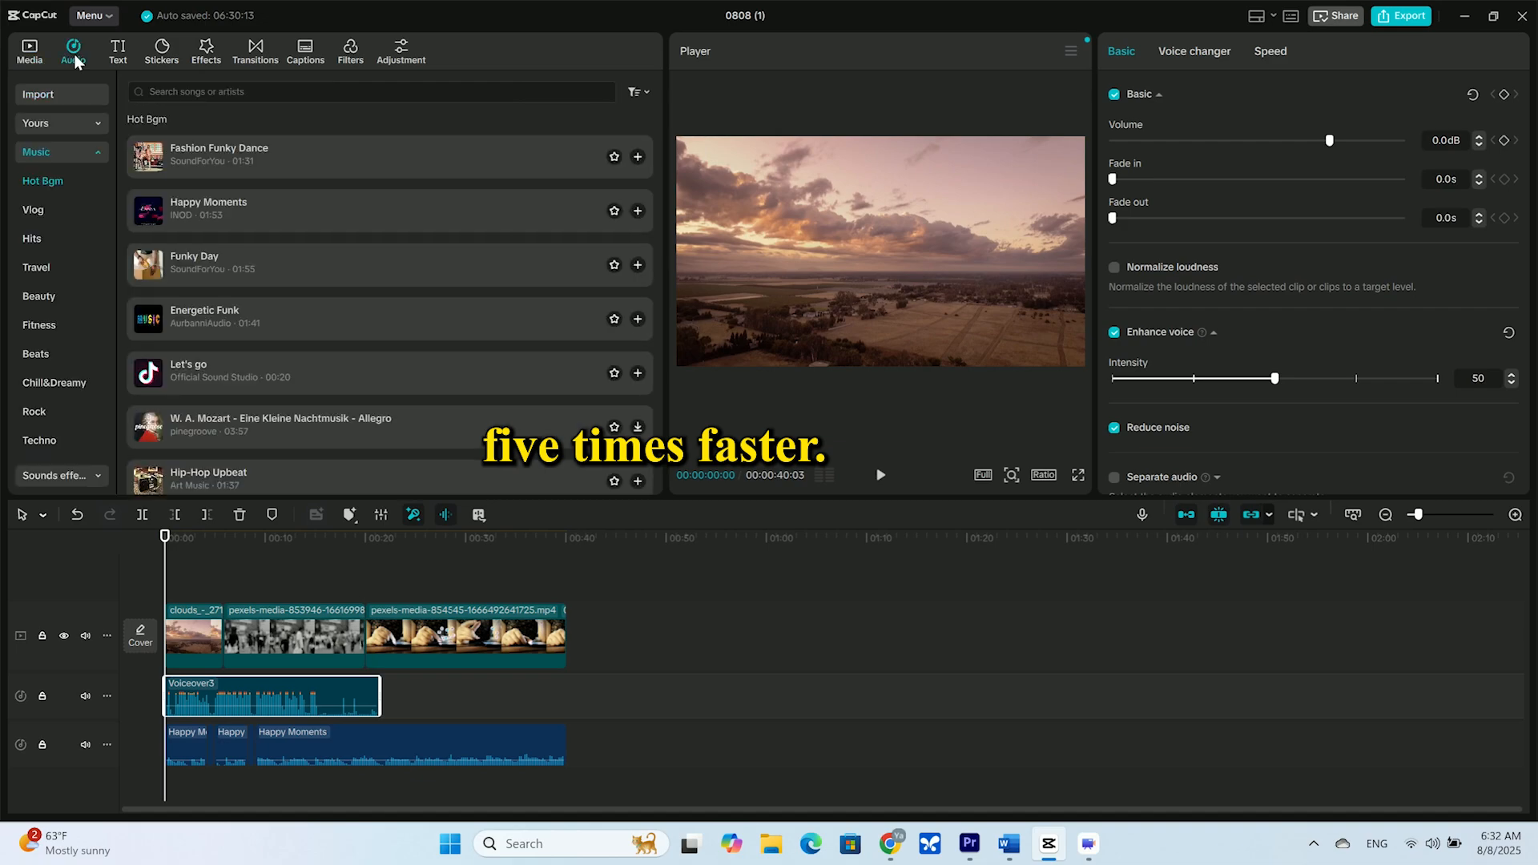
pyautogui.click(89, 152)
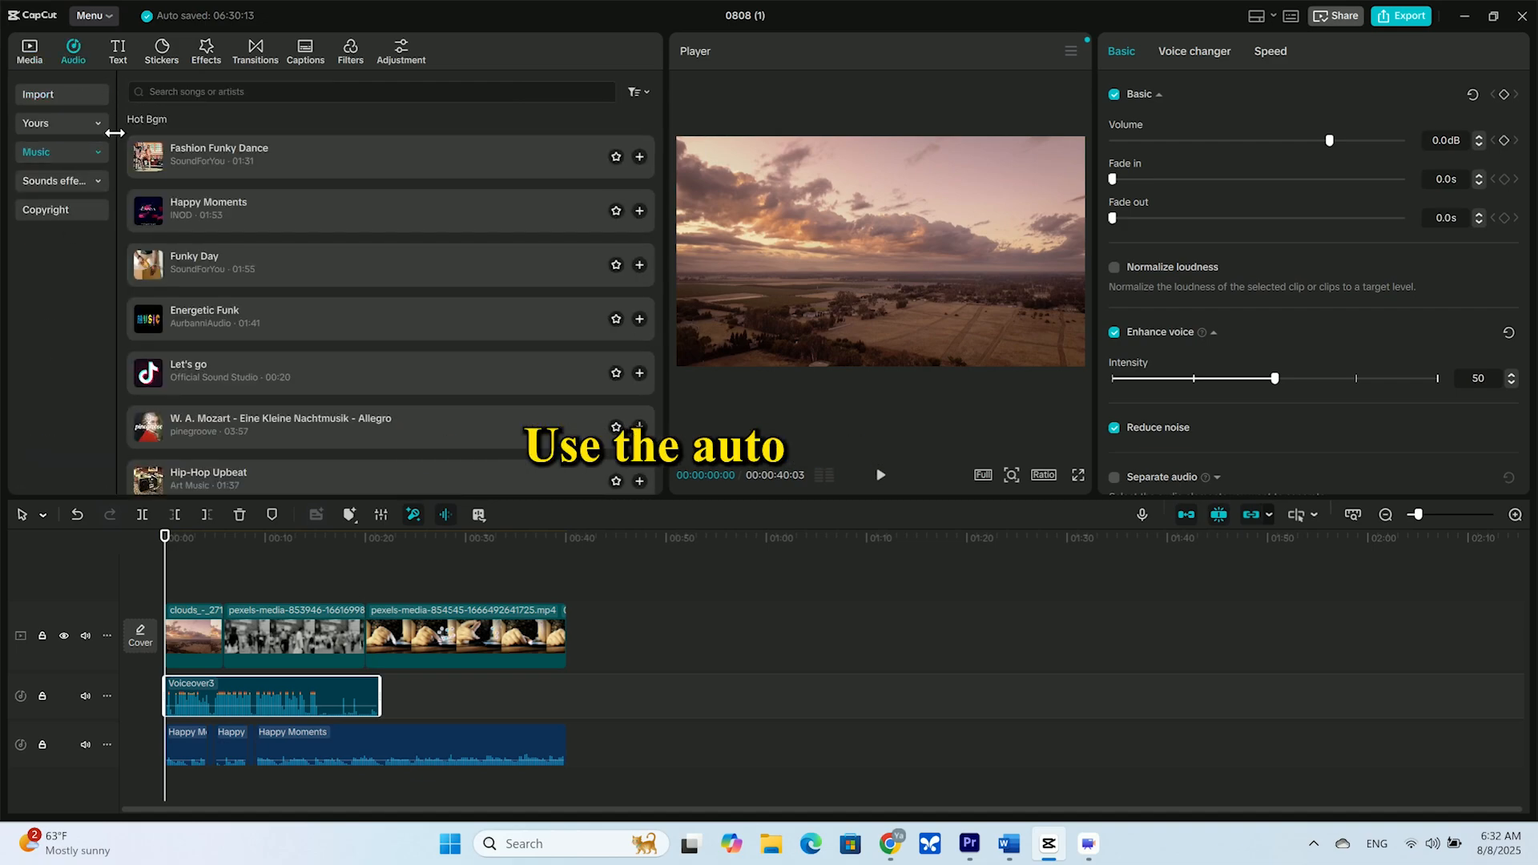
pyautogui.click(118, 53)
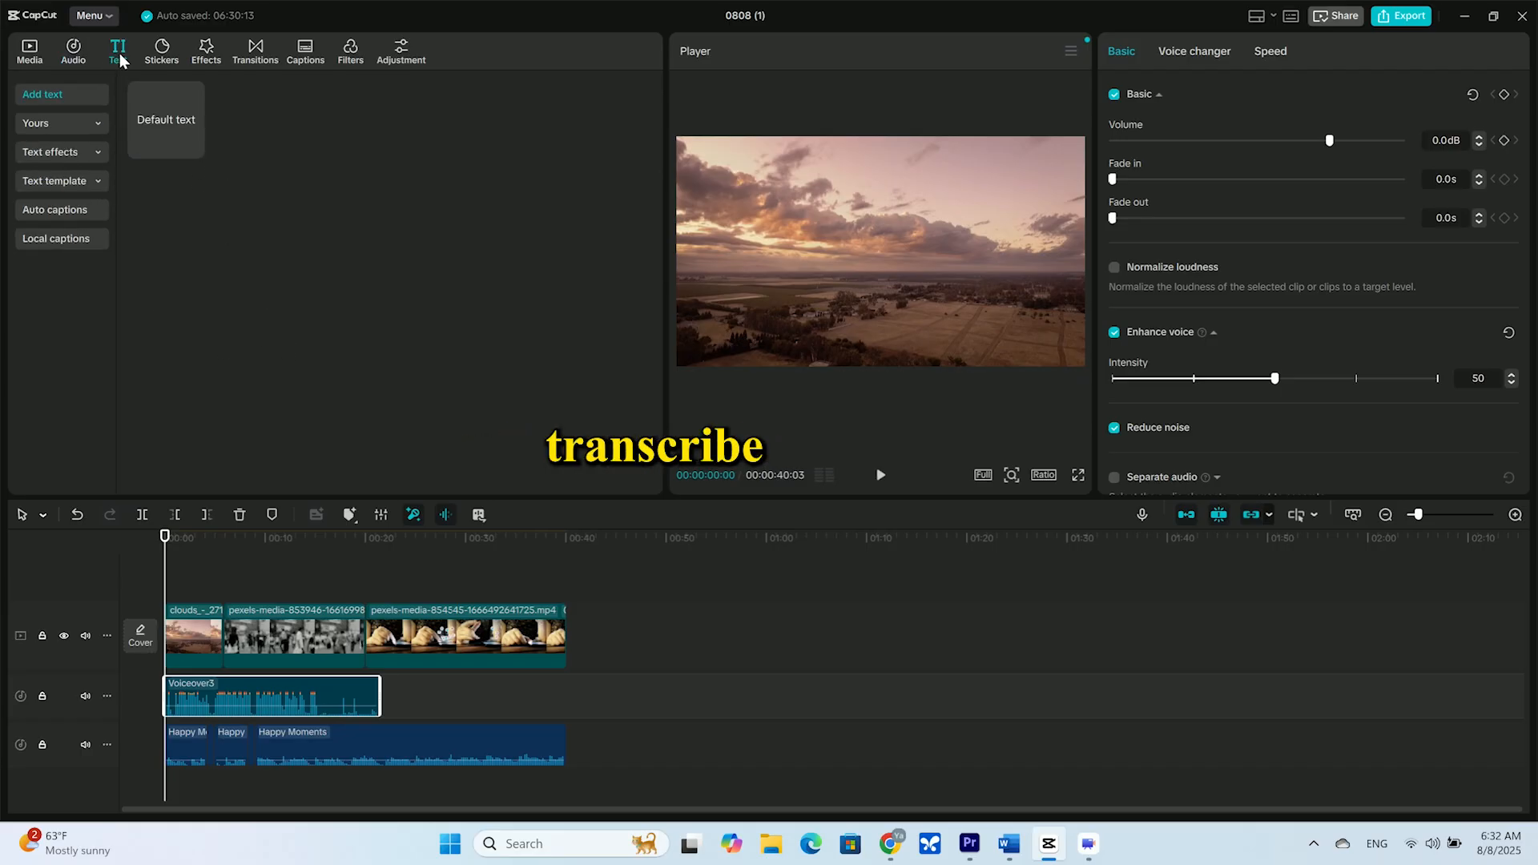
pyautogui.click(71, 215)
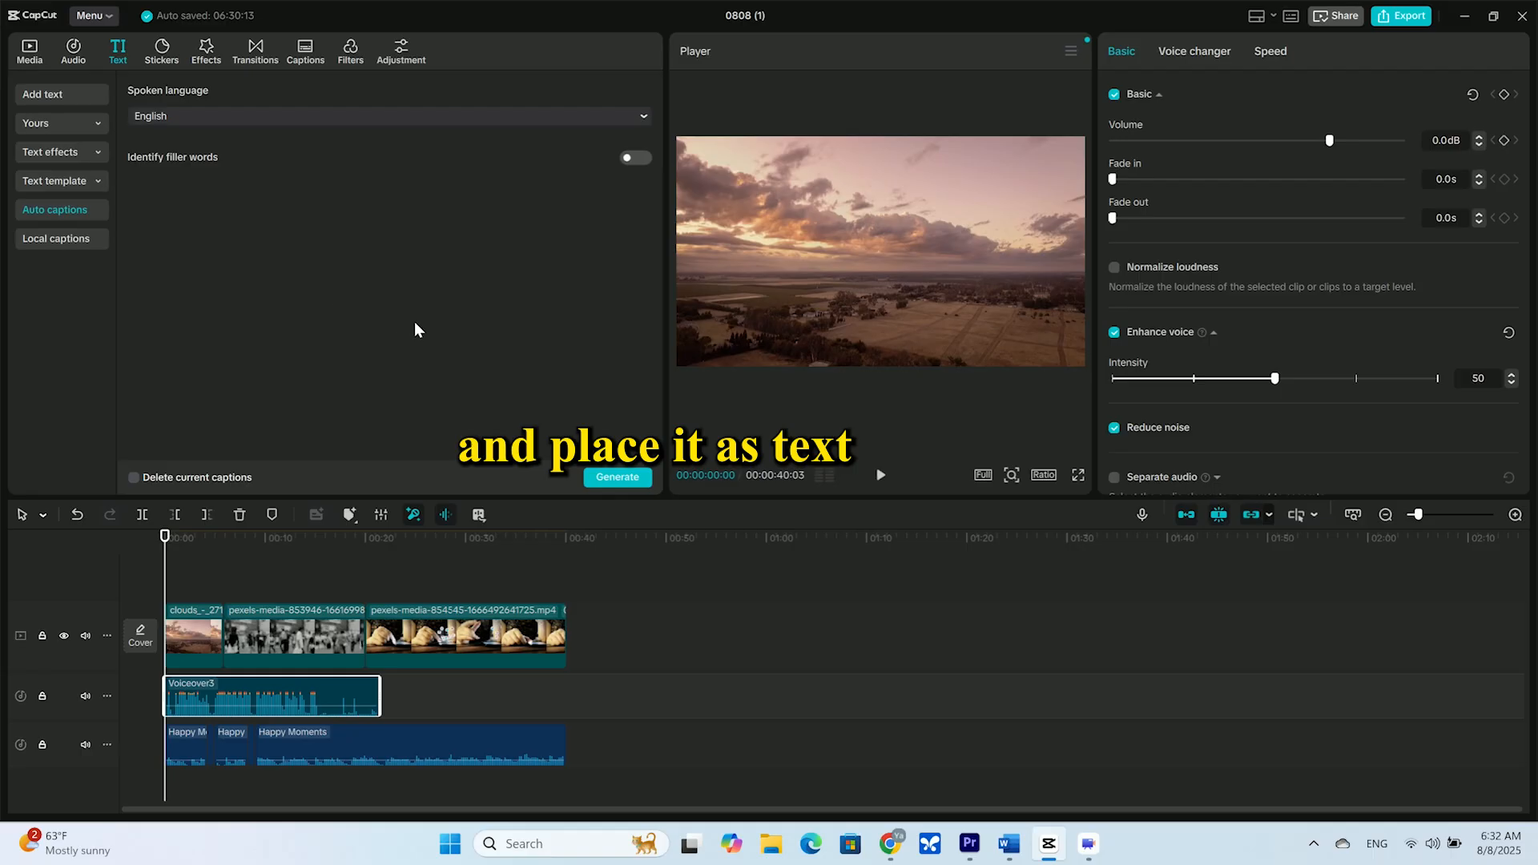
pyautogui.click(618, 478)
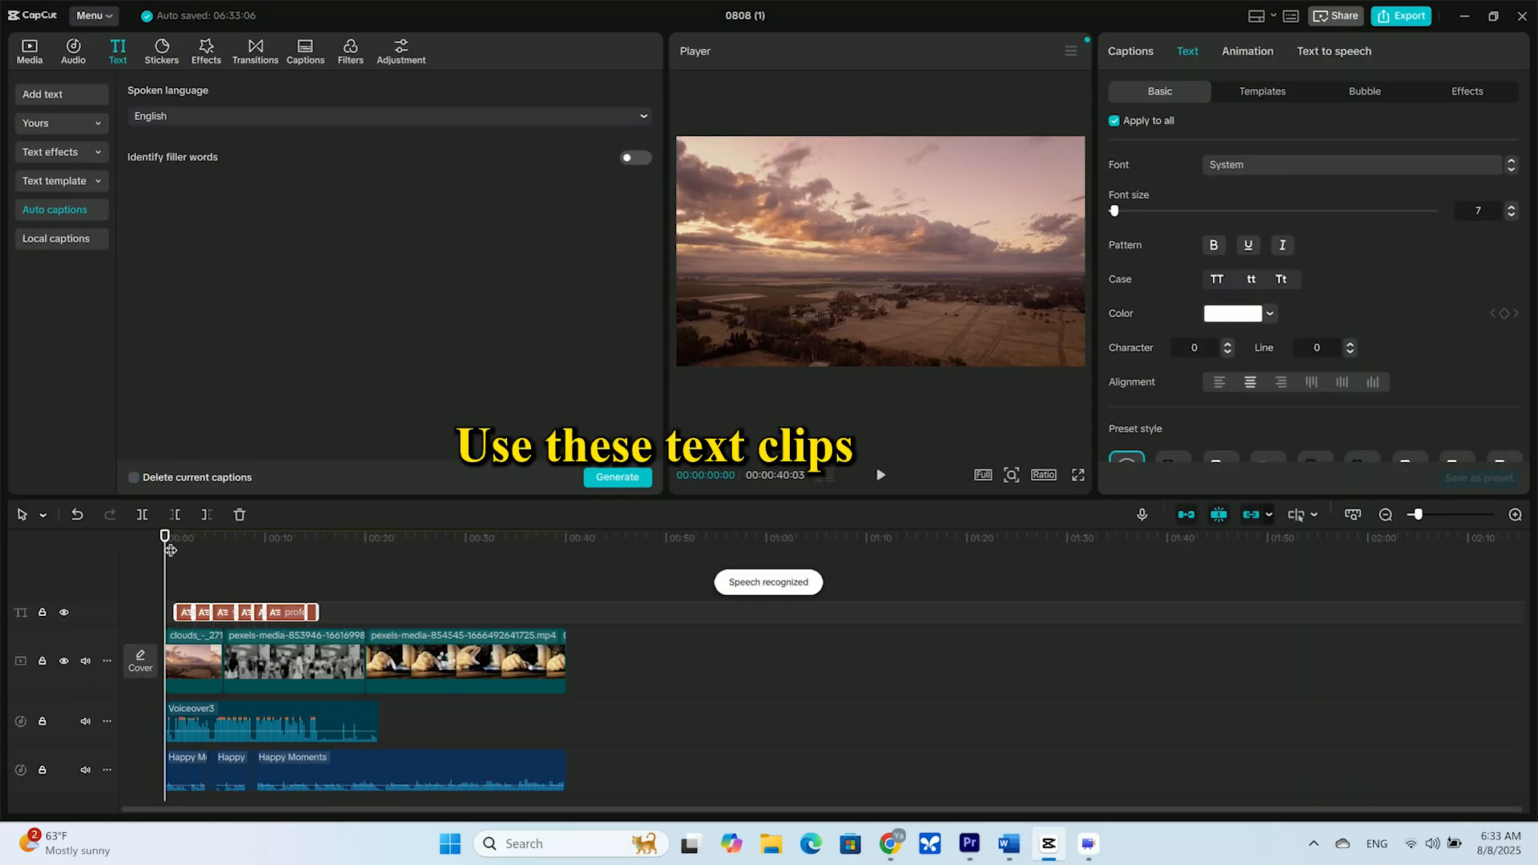
# Style all captions with the yellow, black-outlined text preset and the Arial Black font, previewing them at about 11 seconds.
pyautogui.moveTo(164, 571); pyautogui.dragTo(281, 591)
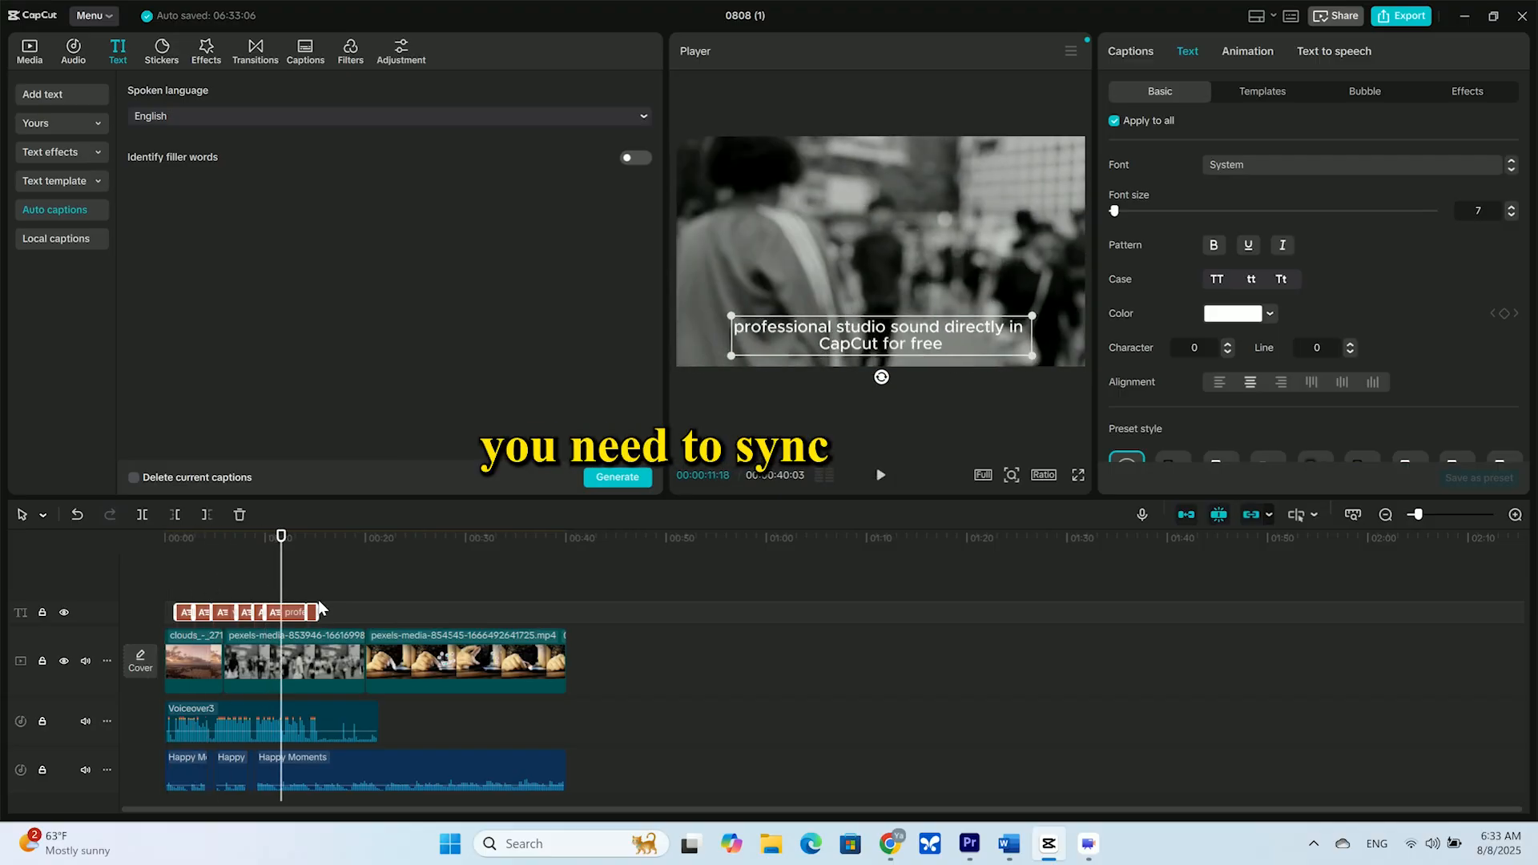
pyautogui.scroll(-5, 1316, 328)
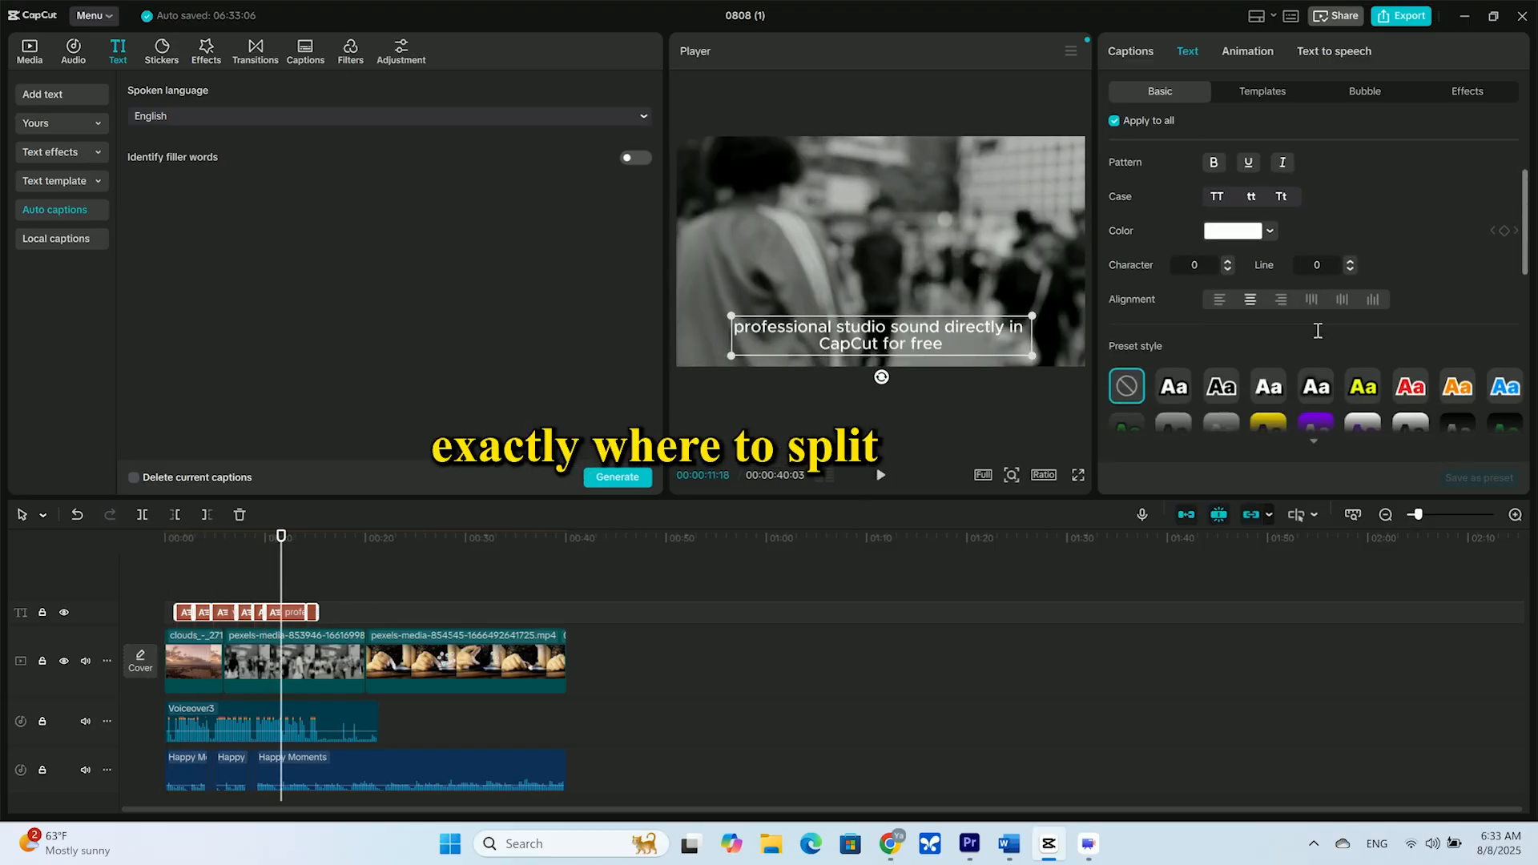
pyautogui.scroll(5, 1381, 263)
pyautogui.scroll(-1, 1378, 354)
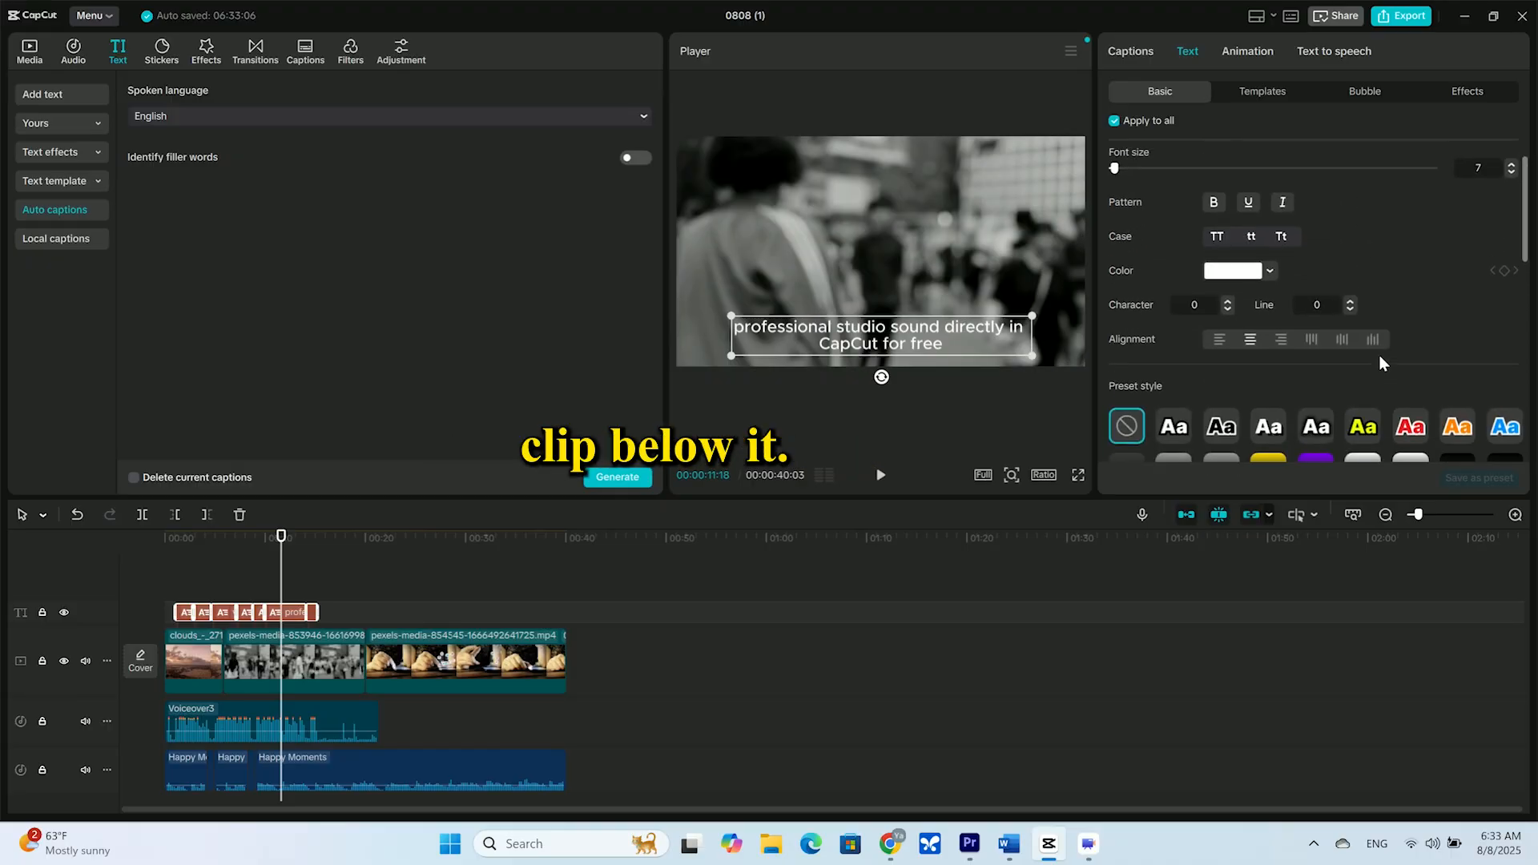
pyautogui.click(1364, 406)
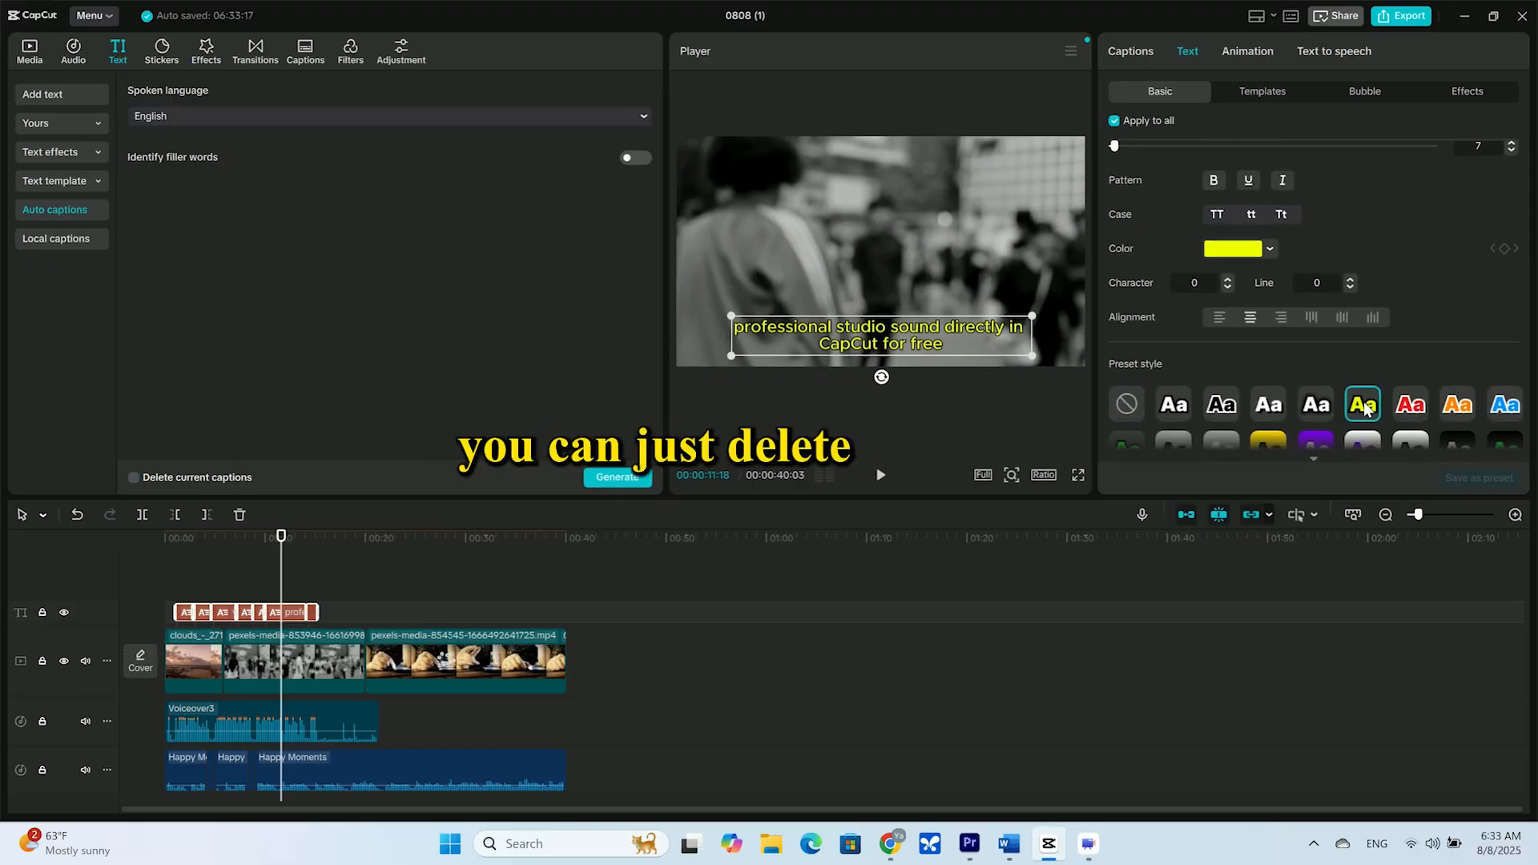
pyautogui.scroll(1, 1376, 266)
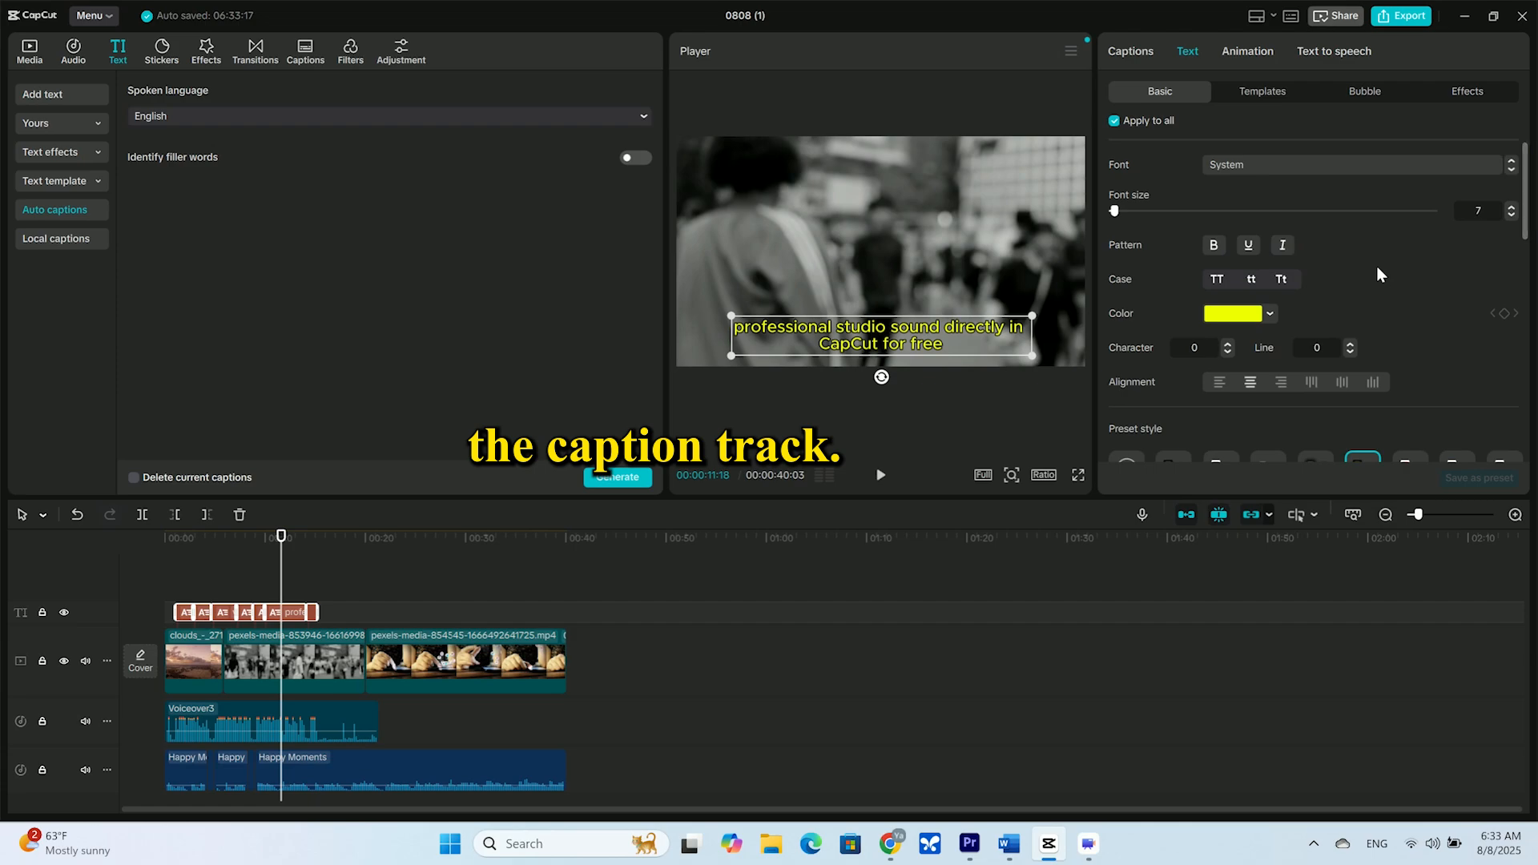
pyautogui.click(1291, 165)
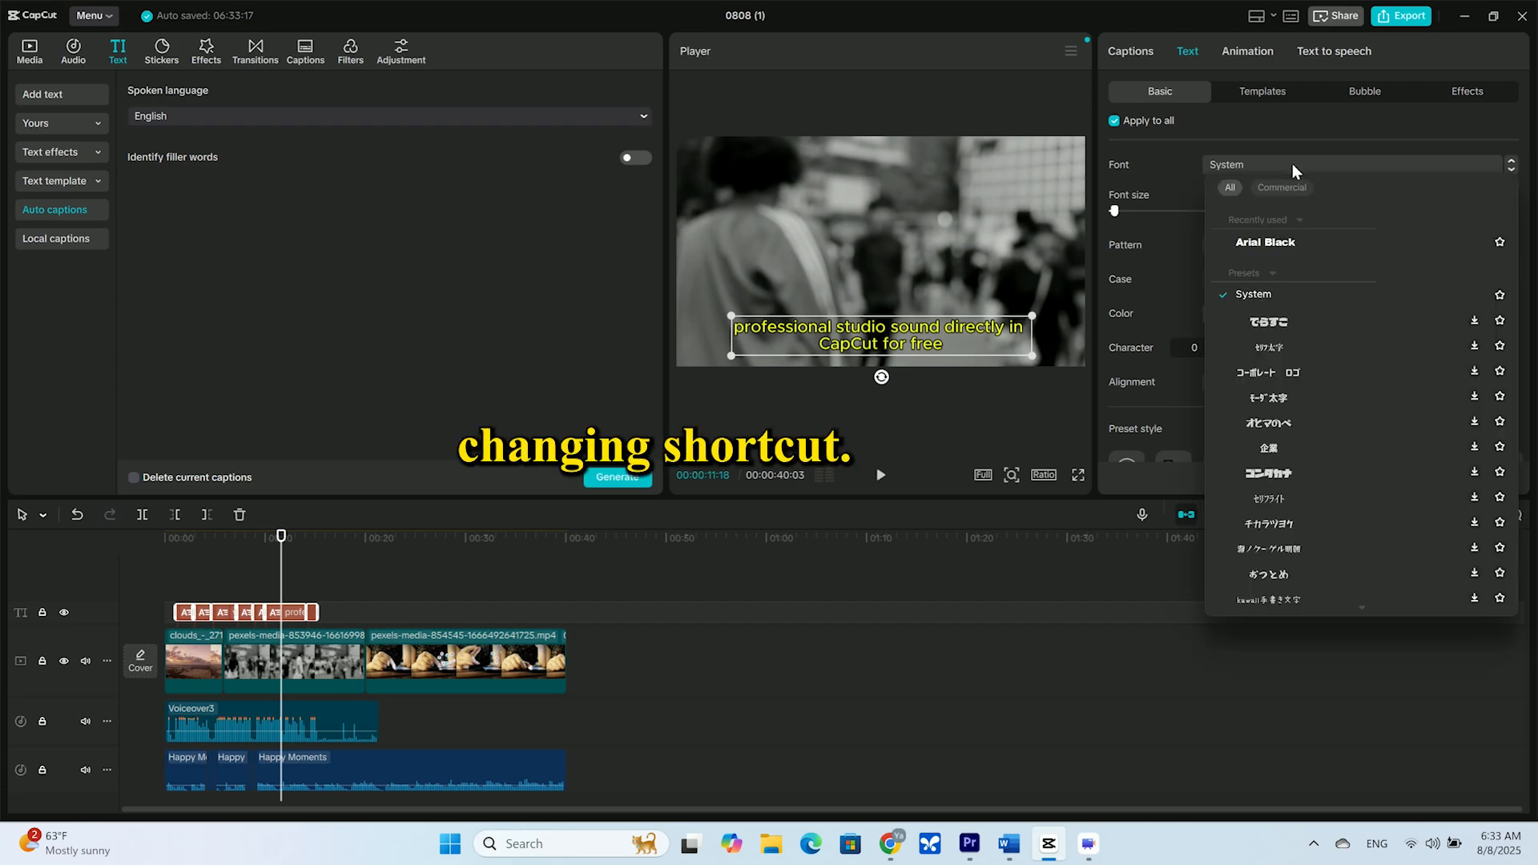
pyautogui.click(1250, 241)
# Play the captioned video from the beginning to review the caption text, style and timing against the voiceover.
pyautogui.click(155, 554)
pyautogui.press('space')
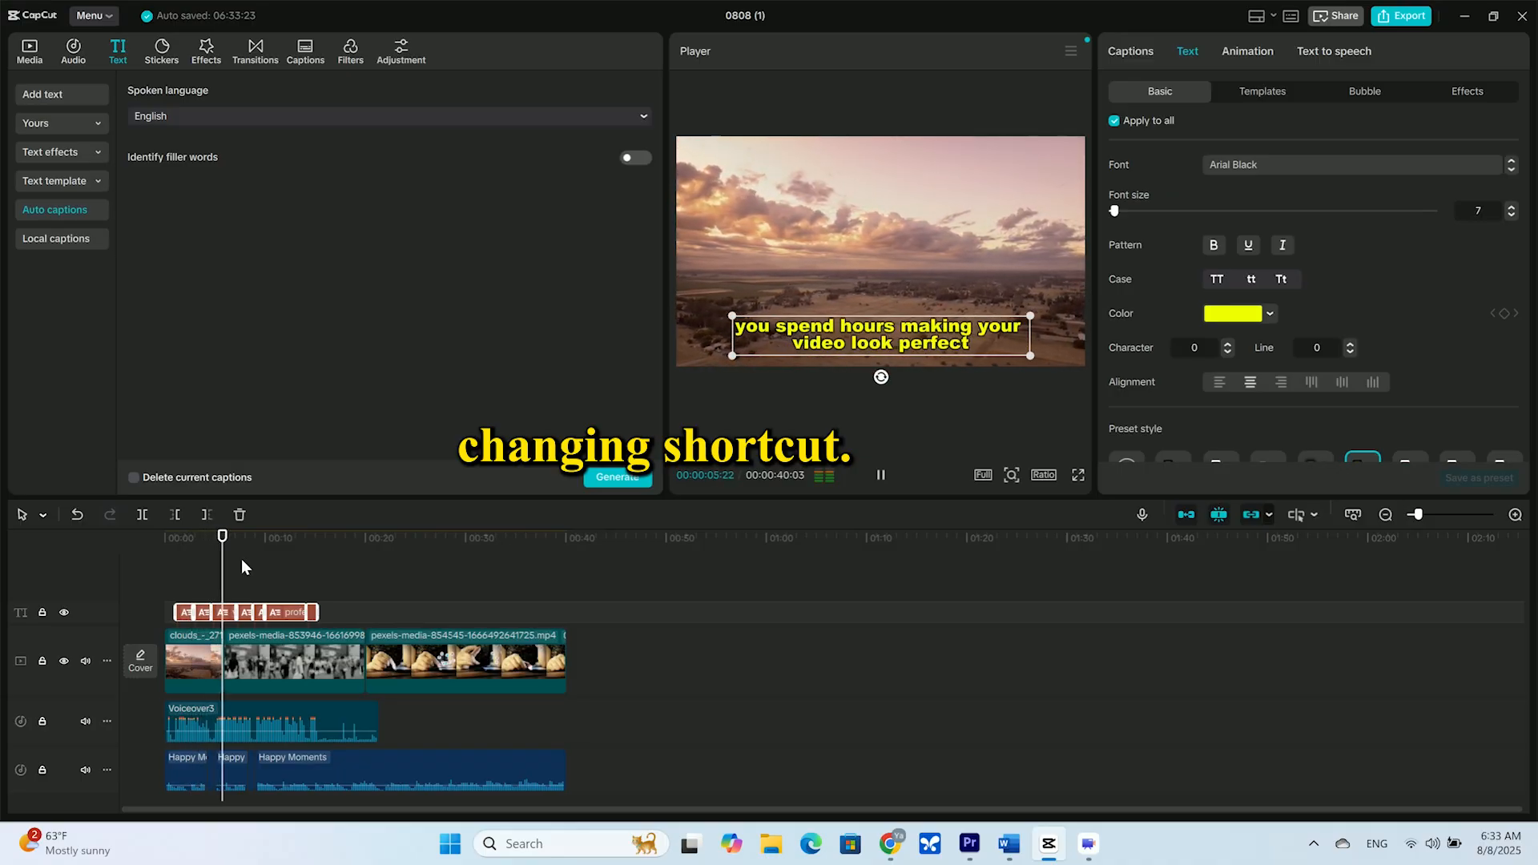
pyautogui.click(761, 655)
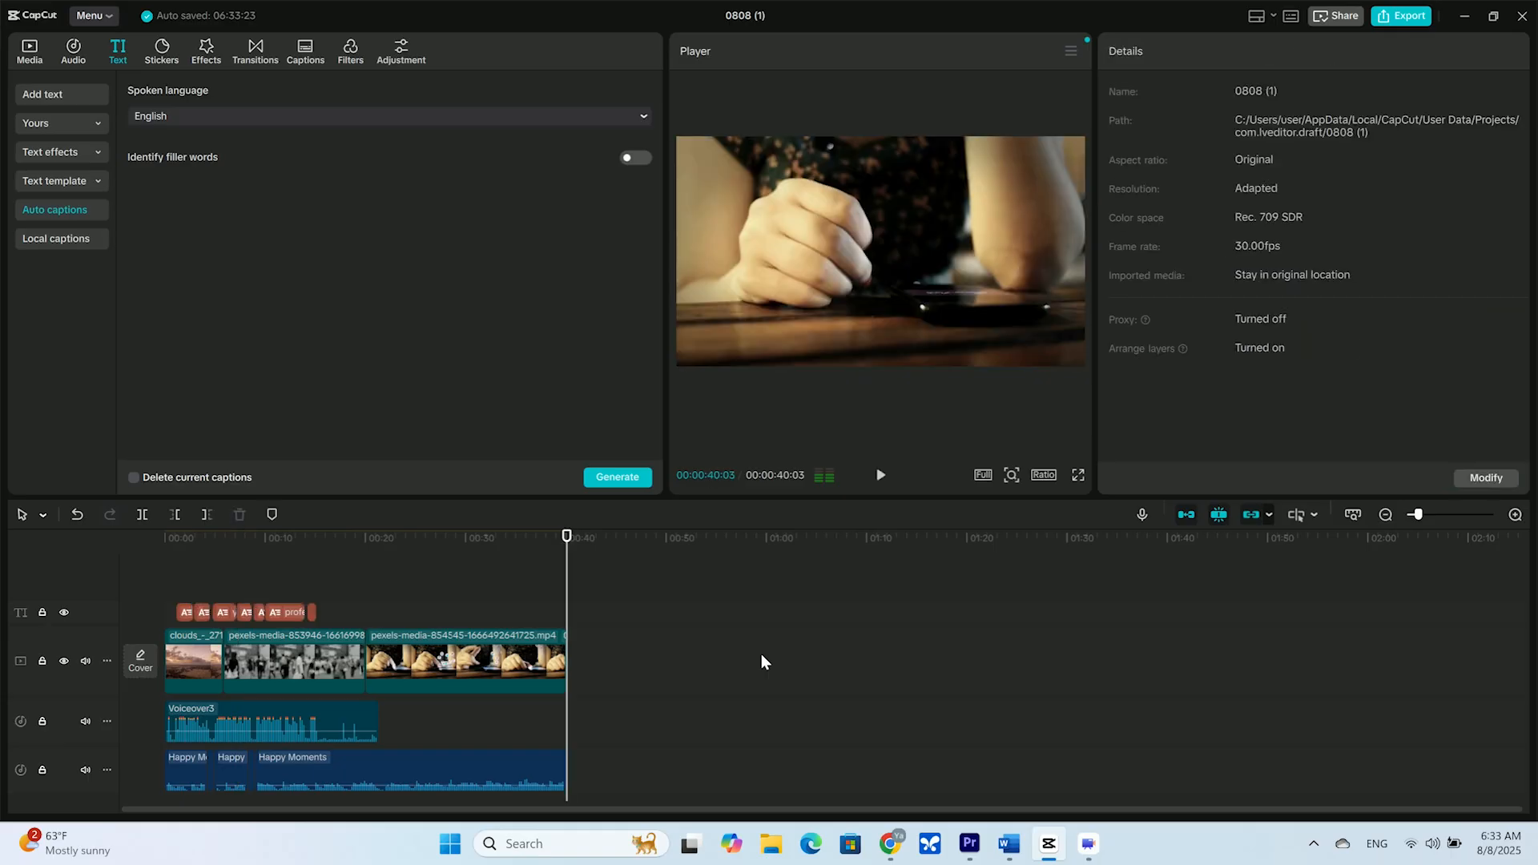
pyautogui.moveTo(569, 578); pyautogui.dragTo(108, 588)
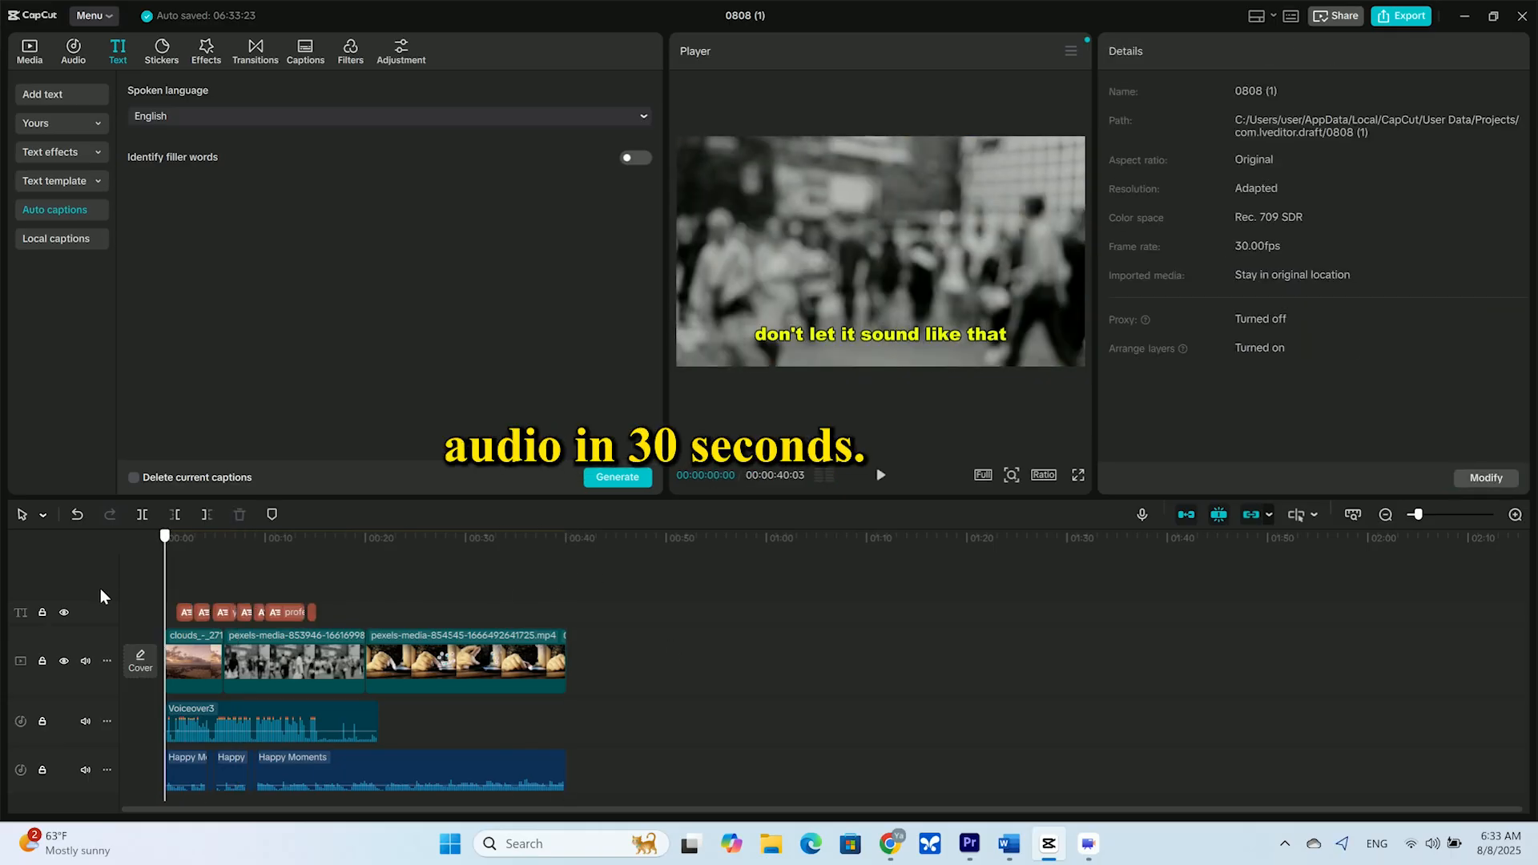
pyautogui.press('space')
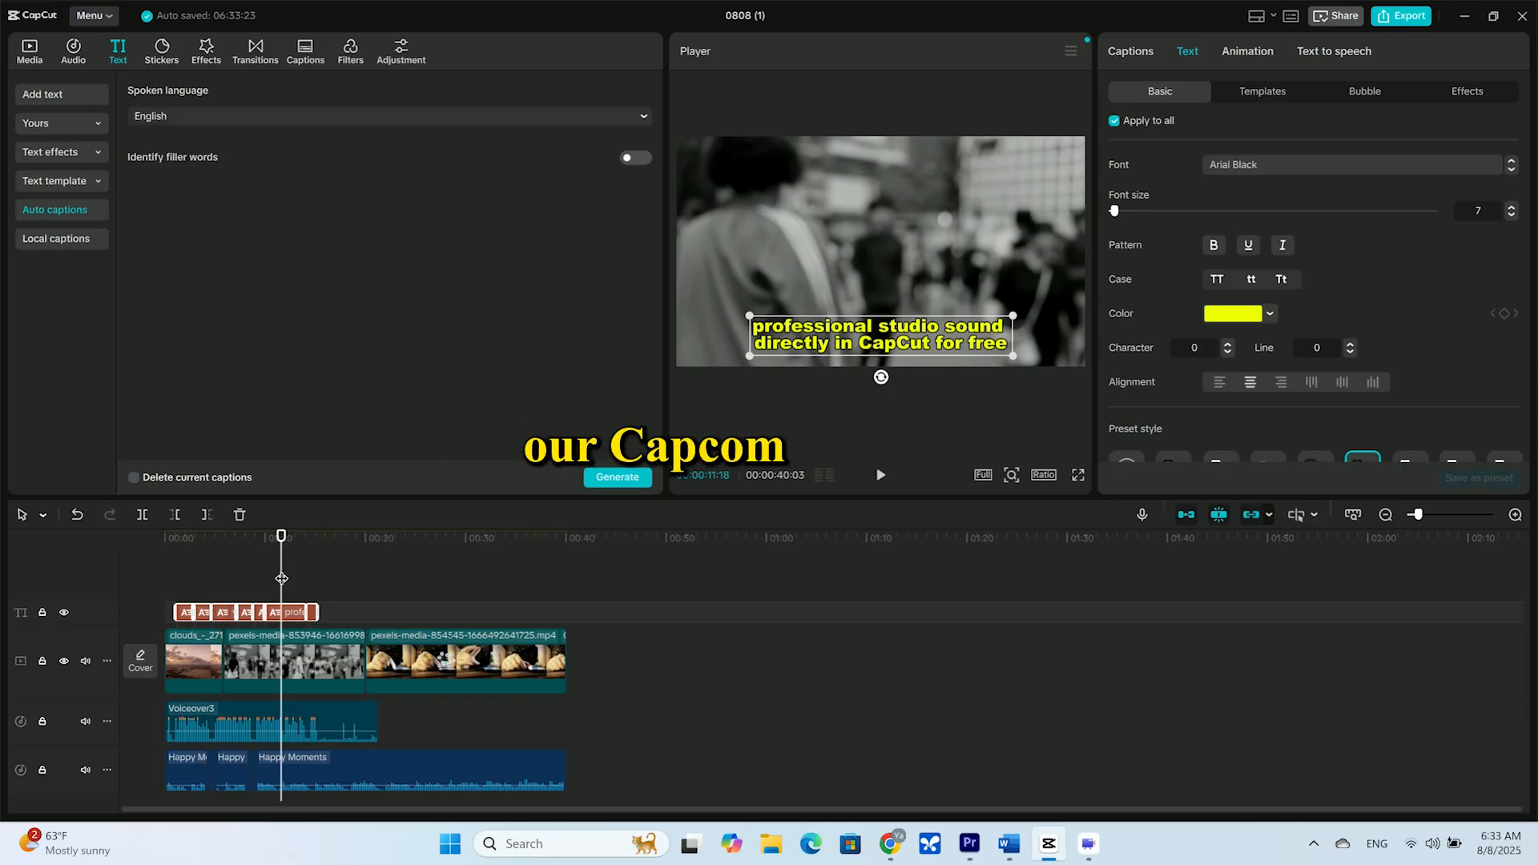
pyautogui.moveTo(281, 576); pyautogui.dragTo(163, 554)
pyautogui.press('space')
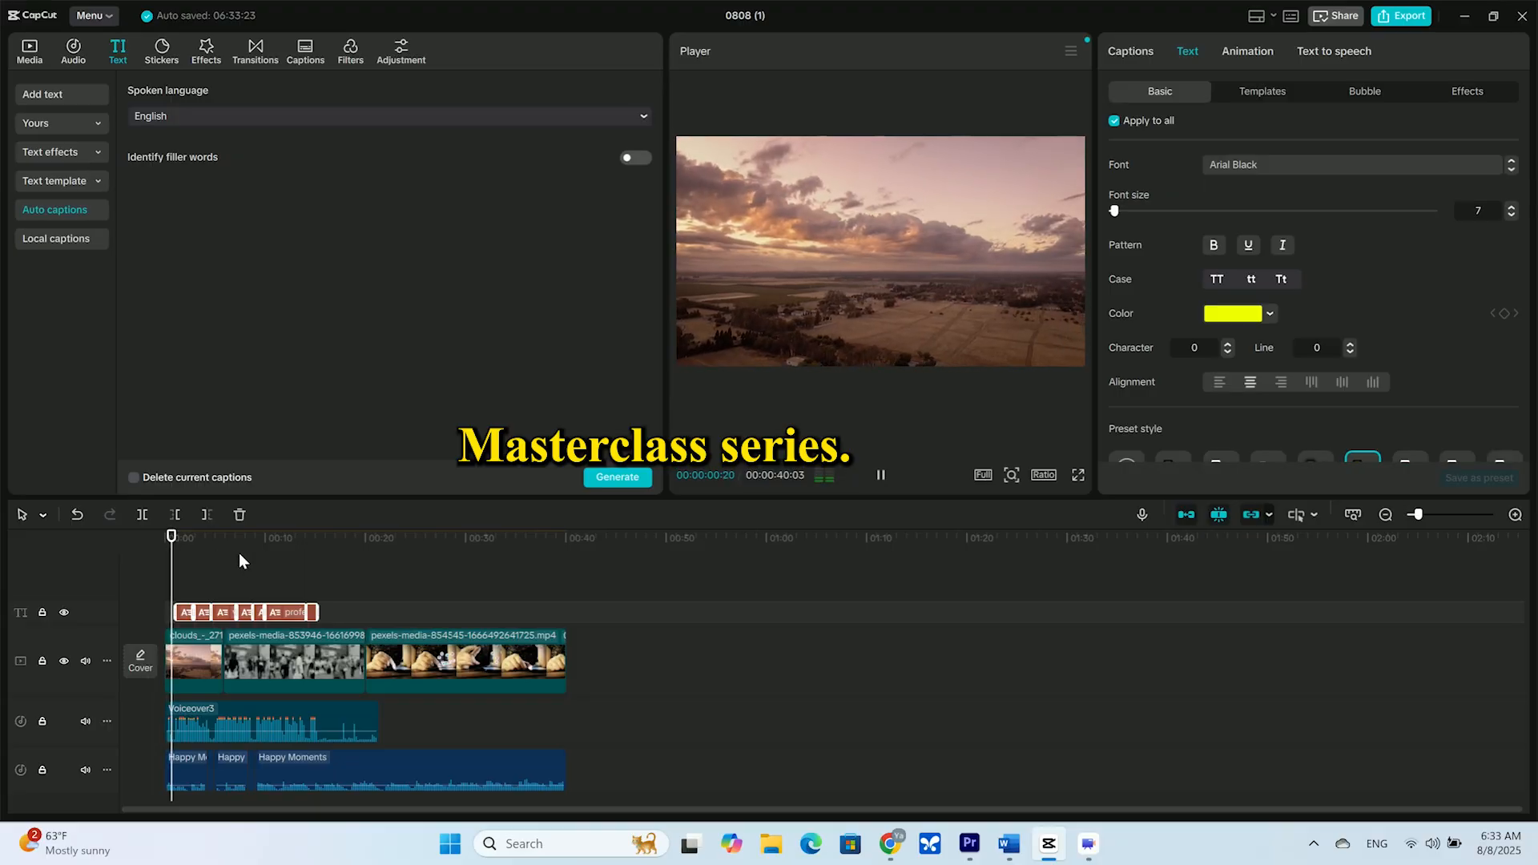
pyautogui.press('space')
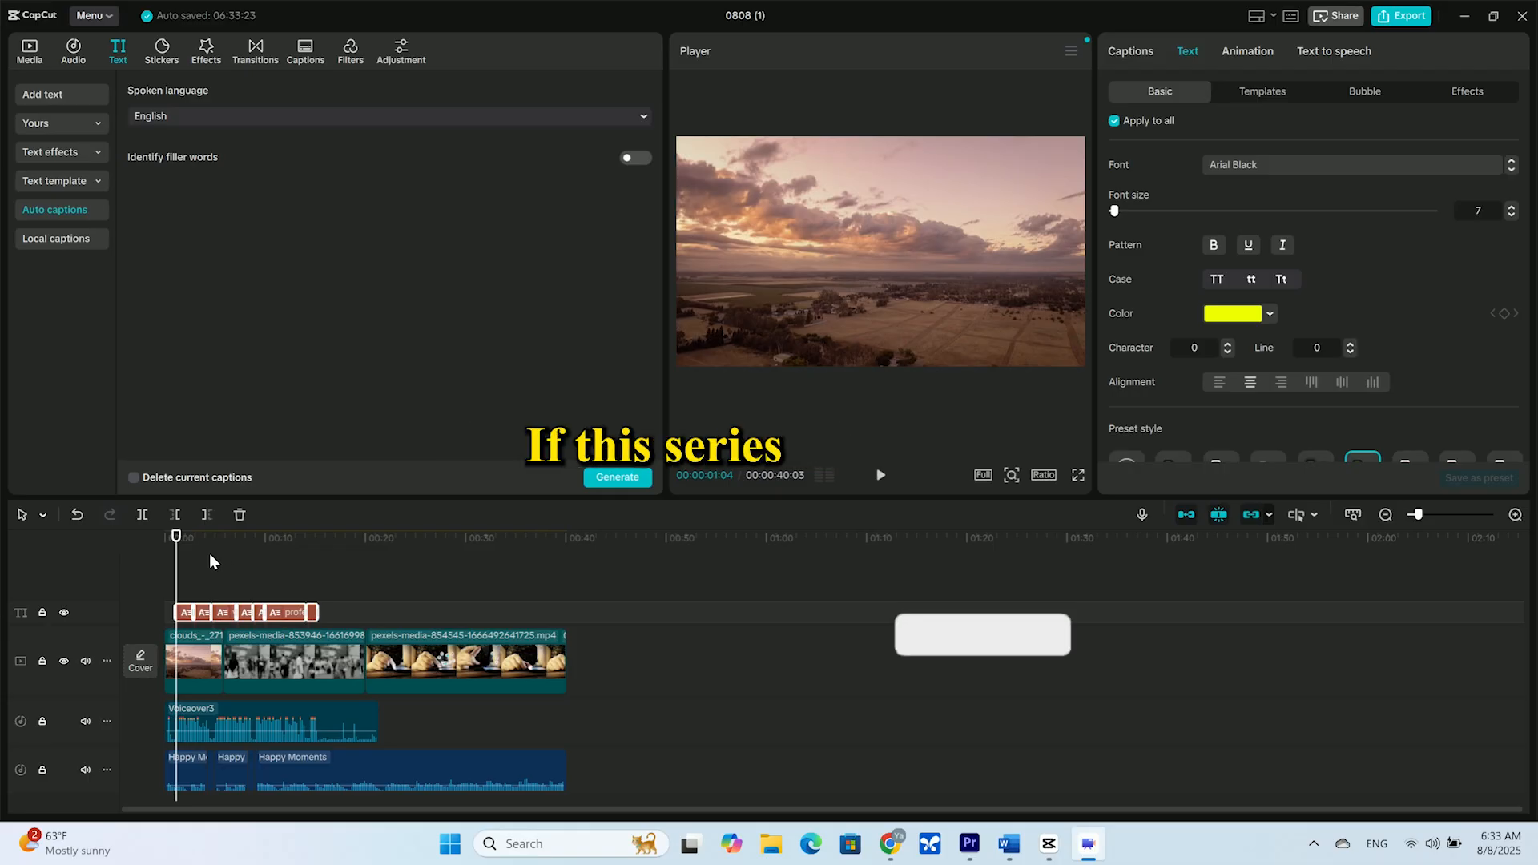
pyautogui.click(140, 561)
pyautogui.press('space')
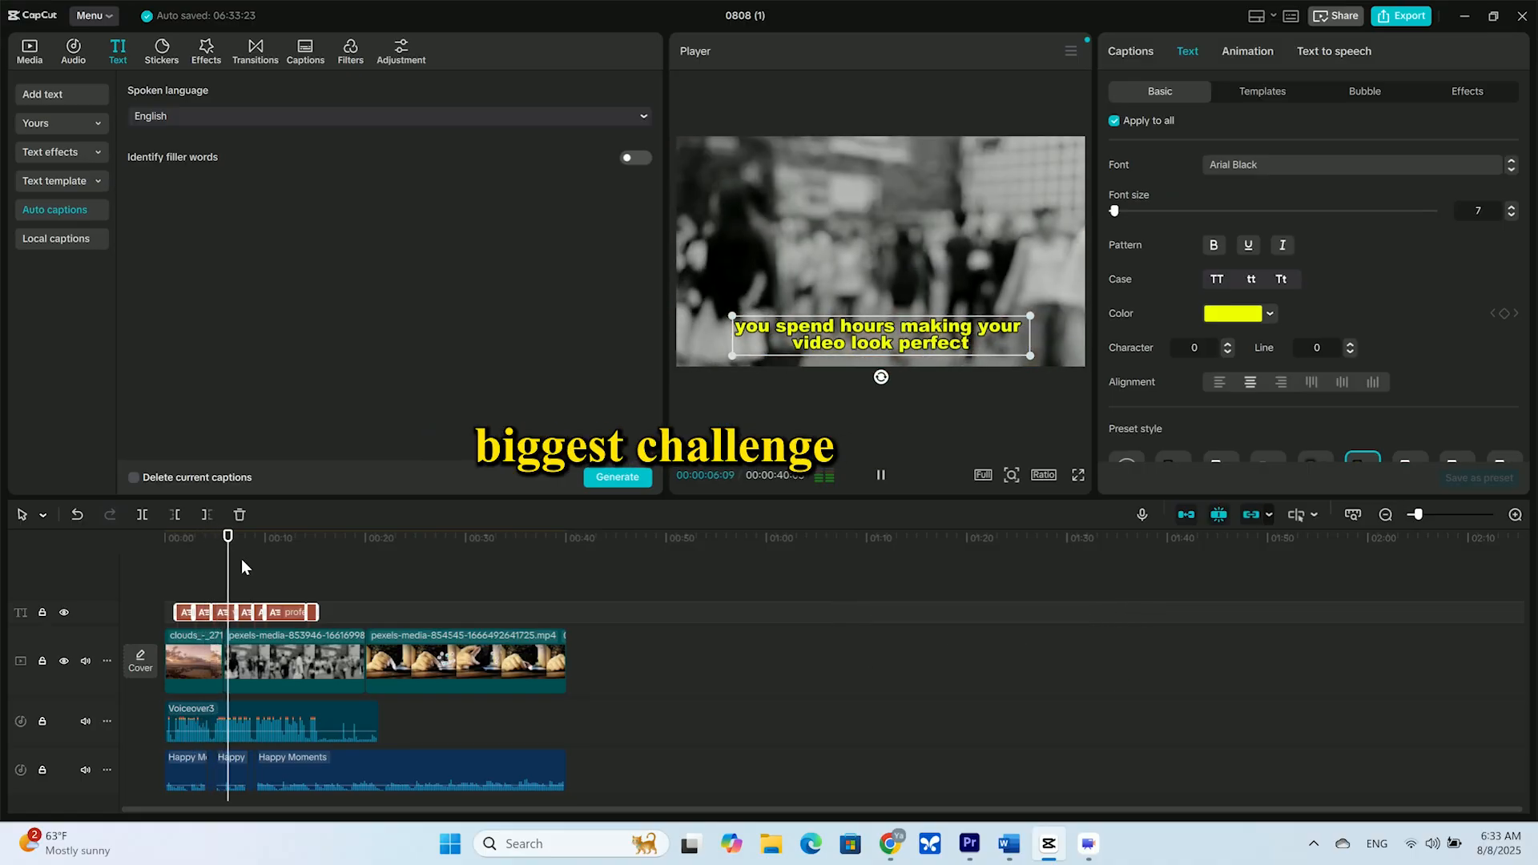
pyautogui.click(761, 661)
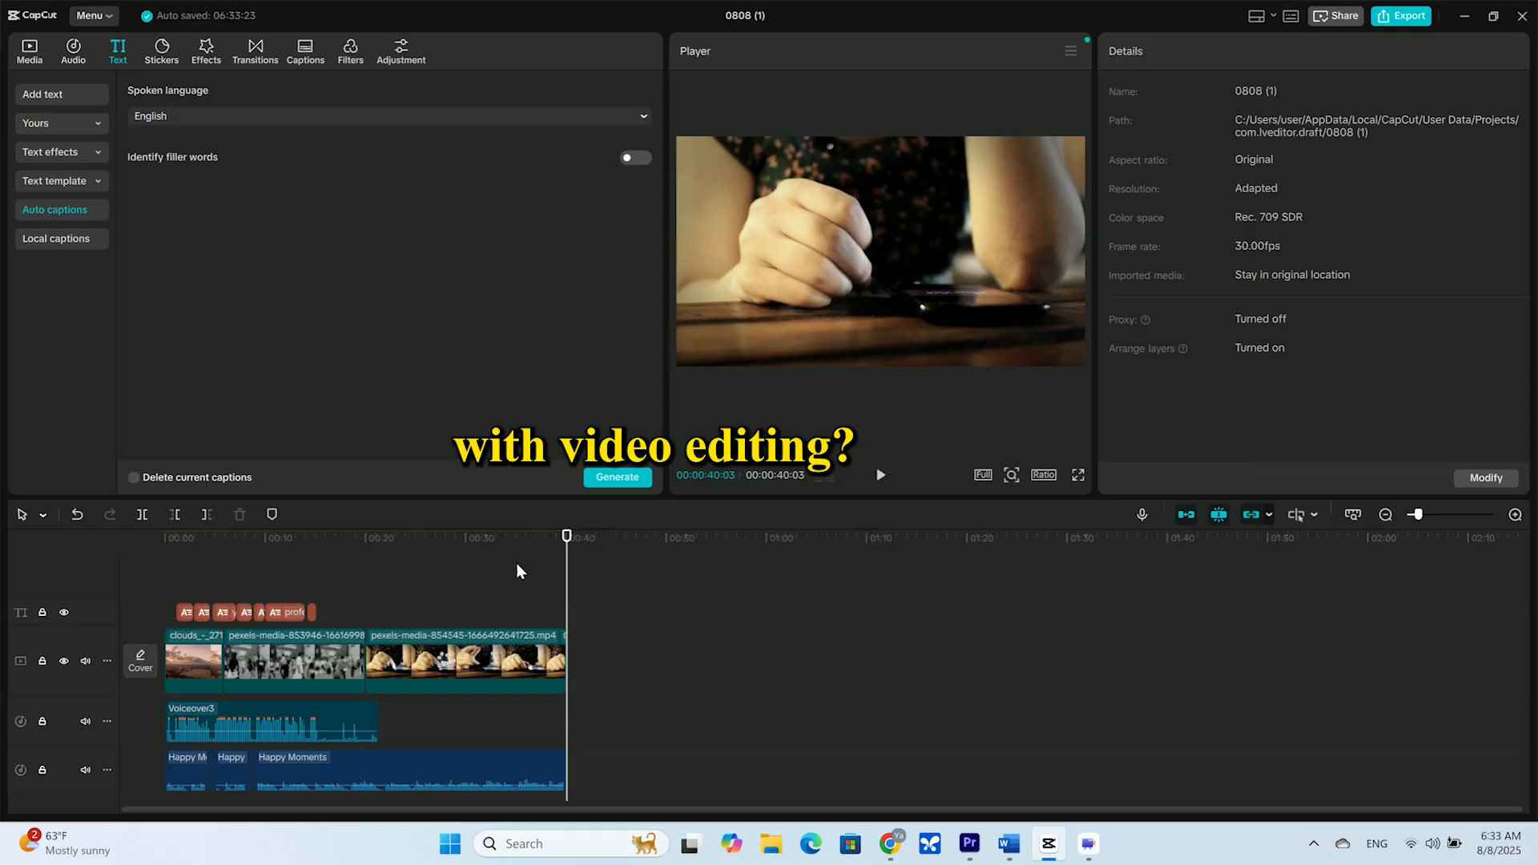
pyautogui.press('space')
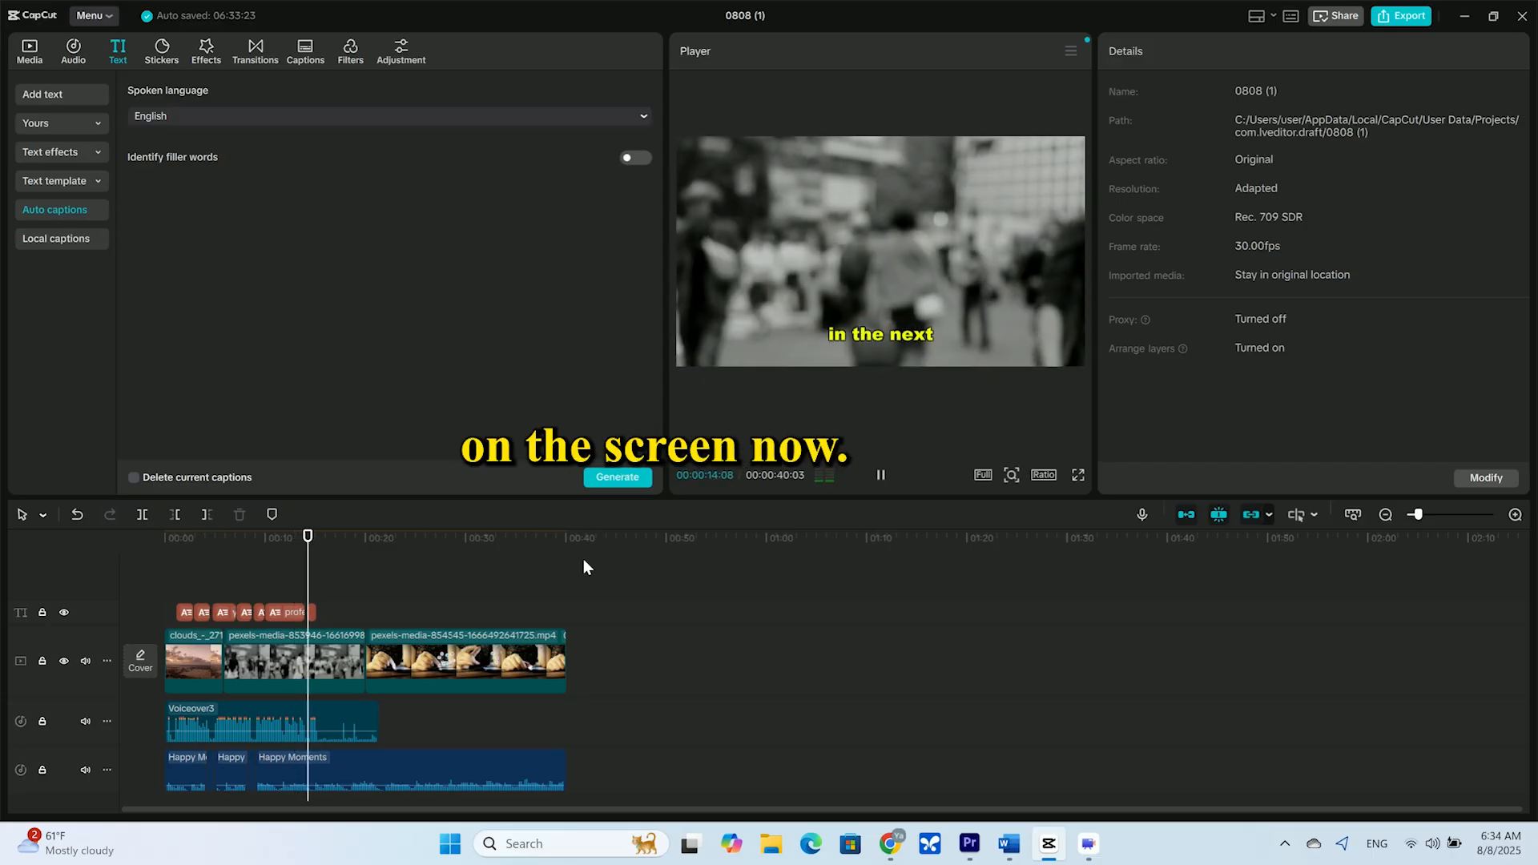
pyautogui.press('space')
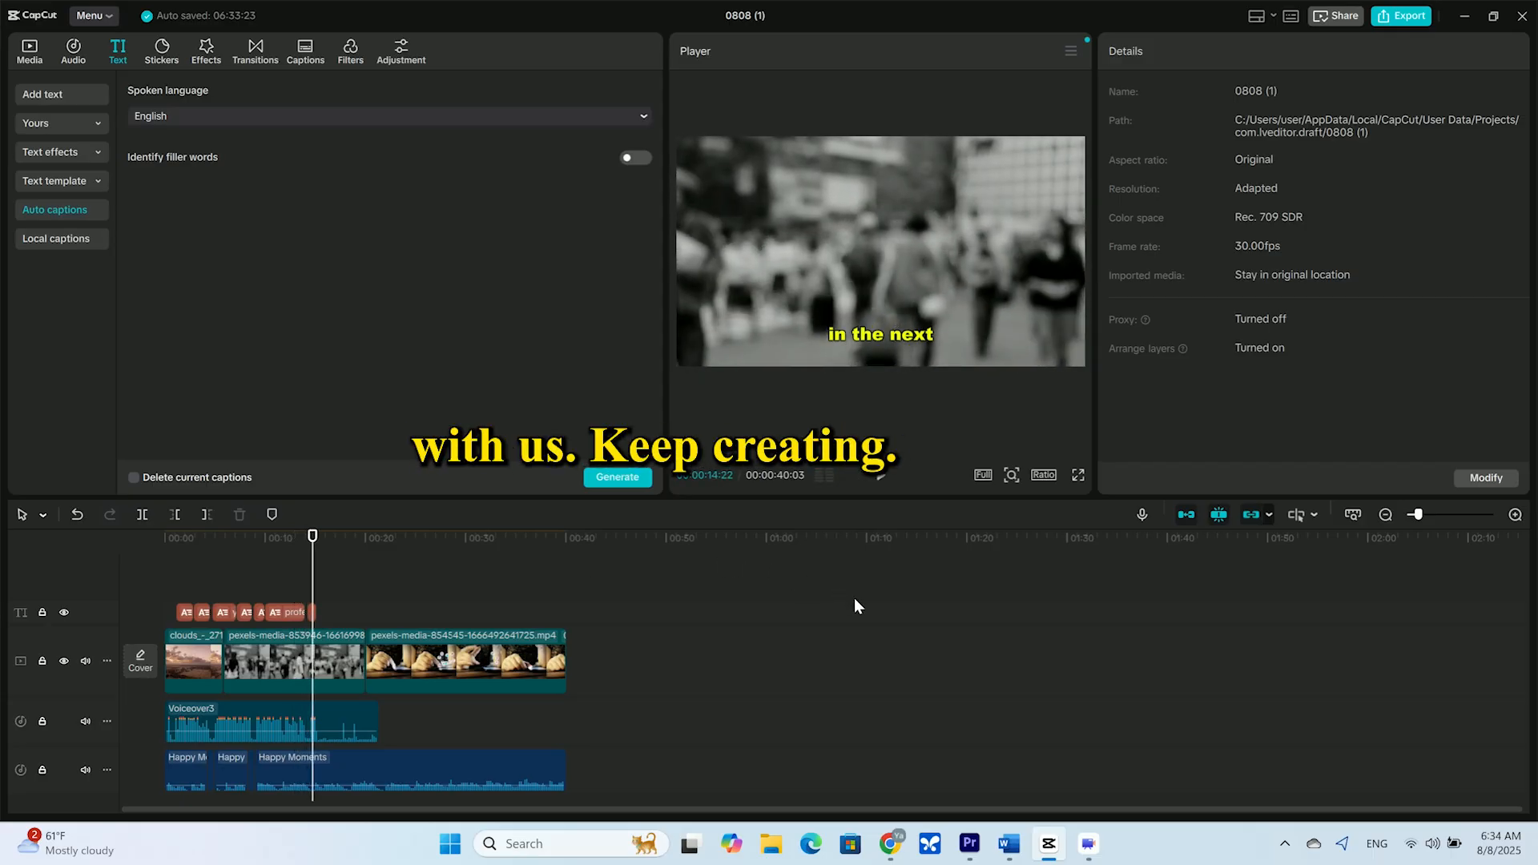